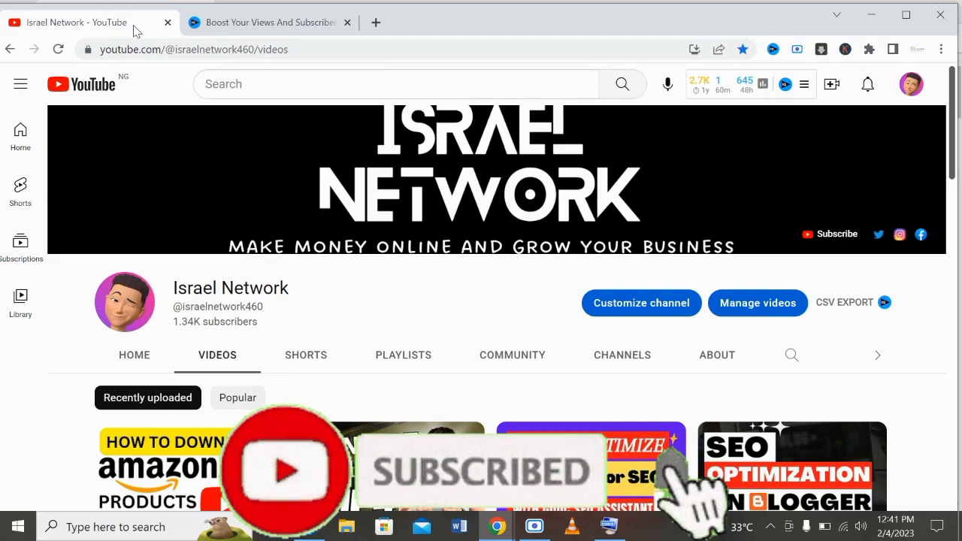
# Open the vidIQ dashboard (1.3K views, +10 subscribers, 9 watch hours) and scroll to Competitors and back.
pyautogui.click(317, 528)
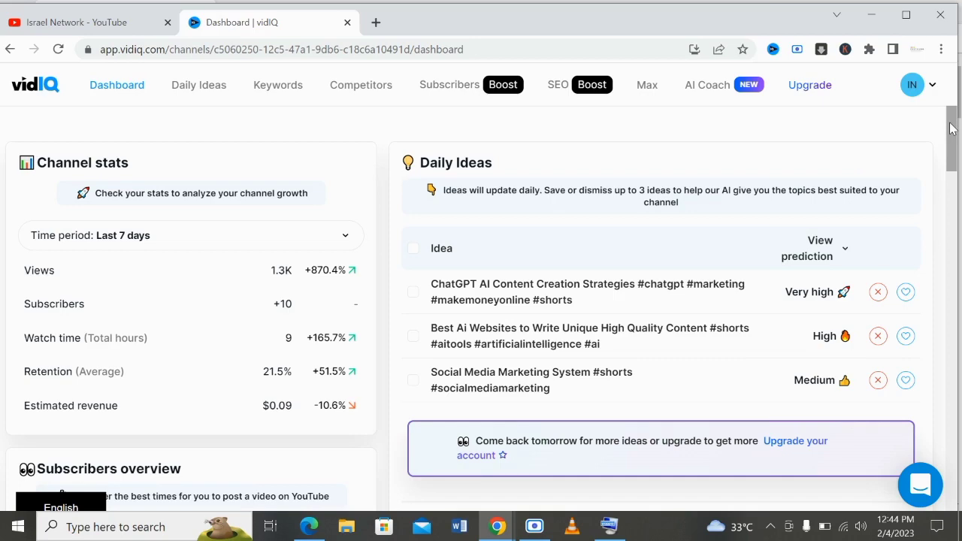
pyautogui.moveTo(951, 128); pyautogui.dragTo(949, 328)
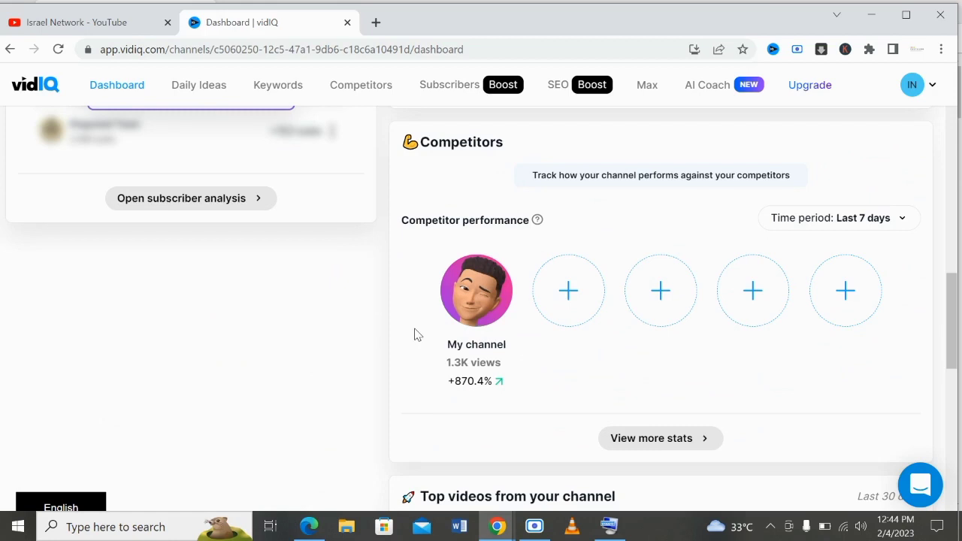
pyautogui.scroll(10, 417, 334)
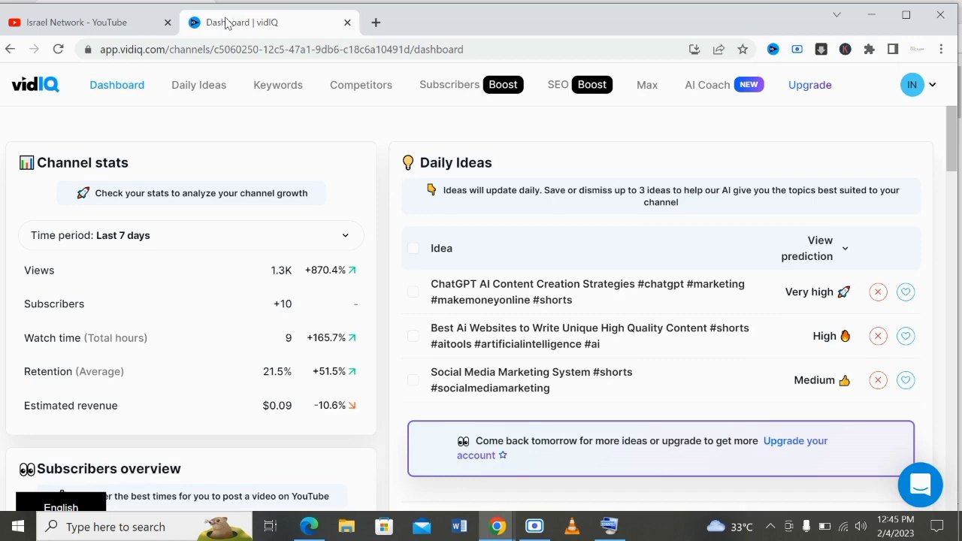
# Open YouTube Studio from the channel's account menu, then go back to the vidIQ dashboard.
pyautogui.click(125, 23)
pyautogui.click(911, 84)
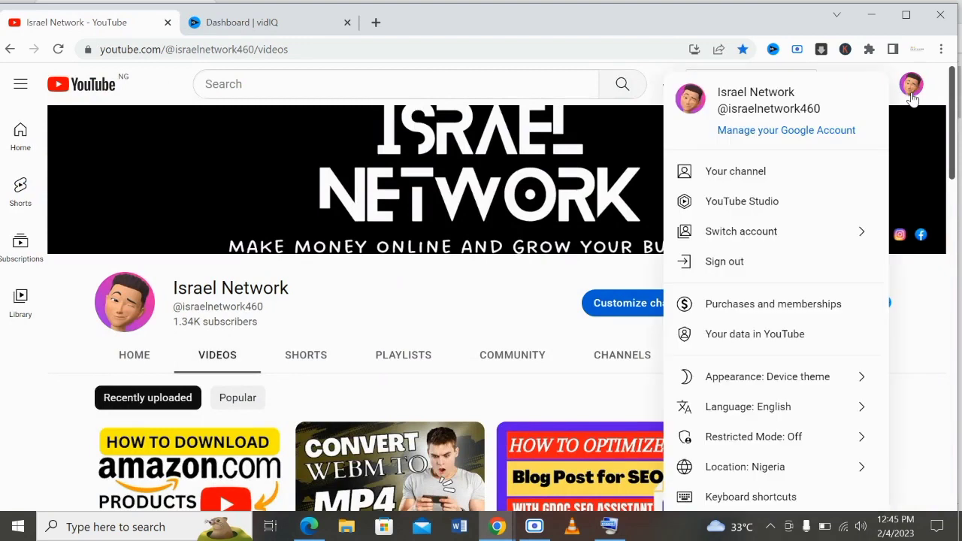
pyautogui.click(726, 209)
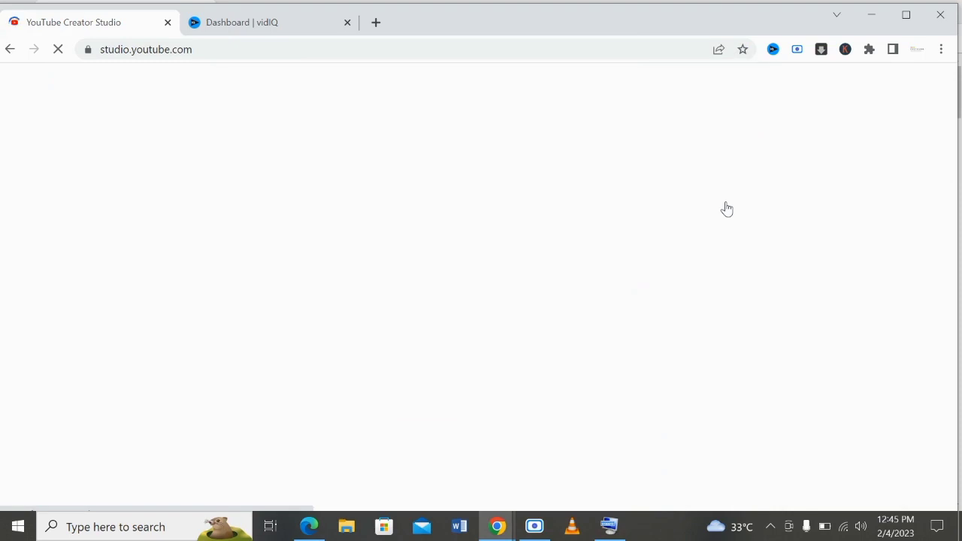
pyautogui.hotkey('ctrl', '2')
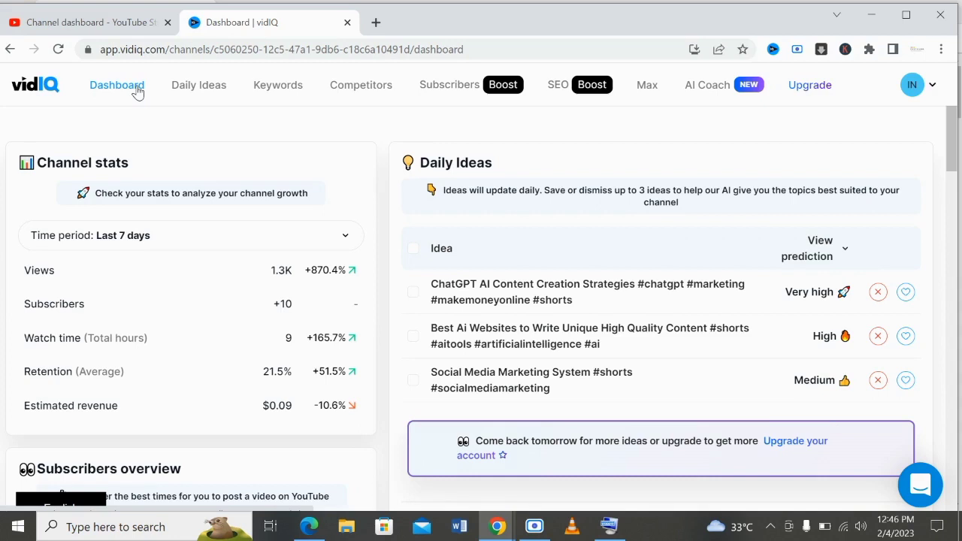
# Review vidIQ's plans page comparing Max at $99, Boost at $49 and Pro at $10 monthly.
pyautogui.click(805, 93)
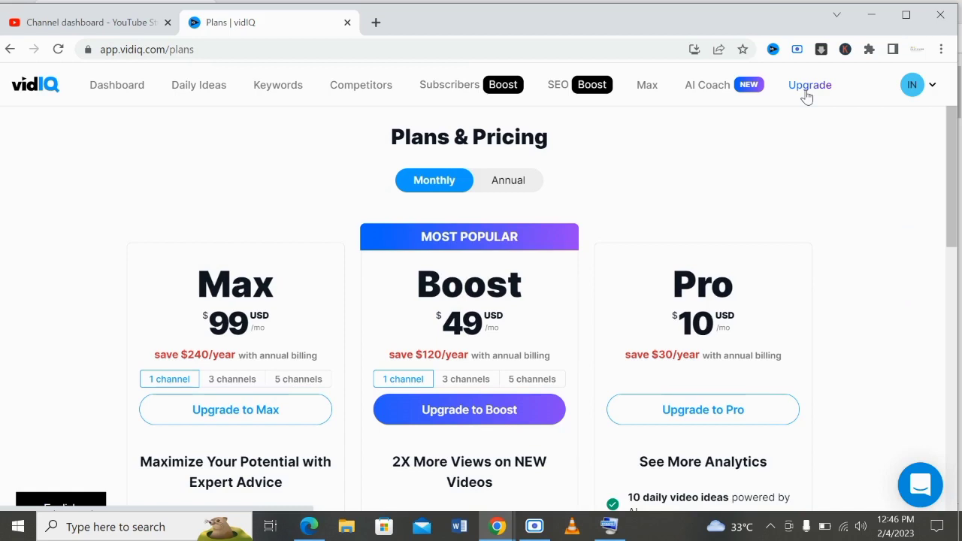
pyautogui.moveTo(956, 142); pyautogui.dragTo(957, 154)
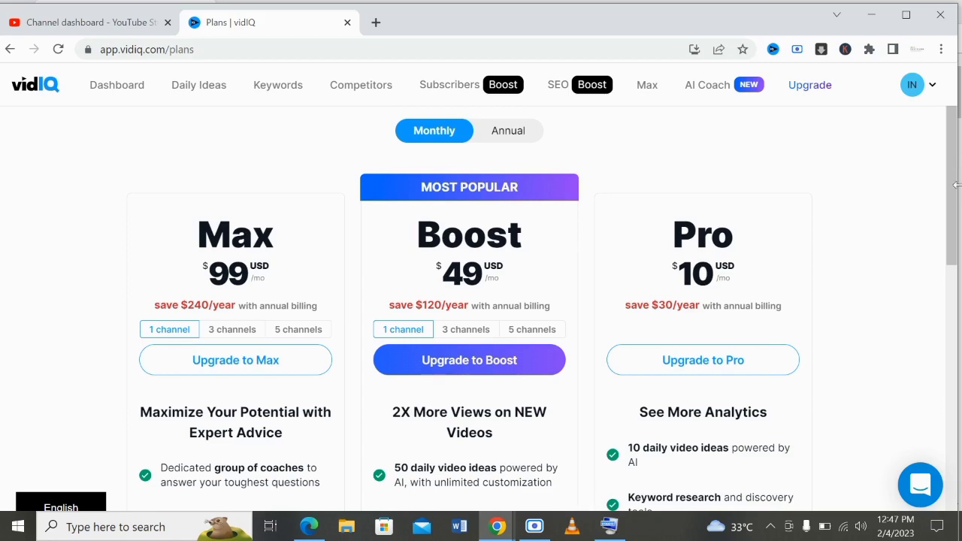
pyautogui.moveTo(954, 260); pyautogui.dragTo(958, 325)
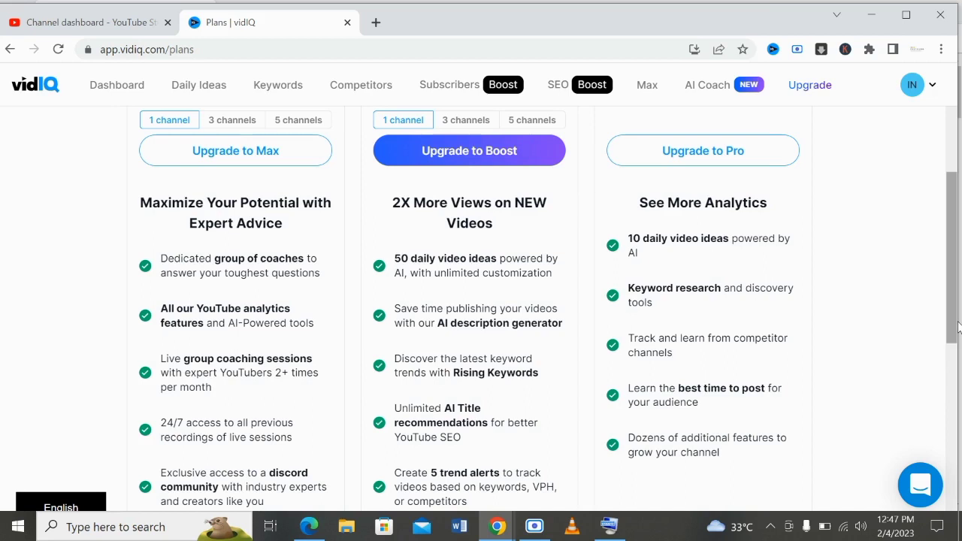
pyautogui.moveTo(957, 327); pyautogui.dragTo(956, 291)
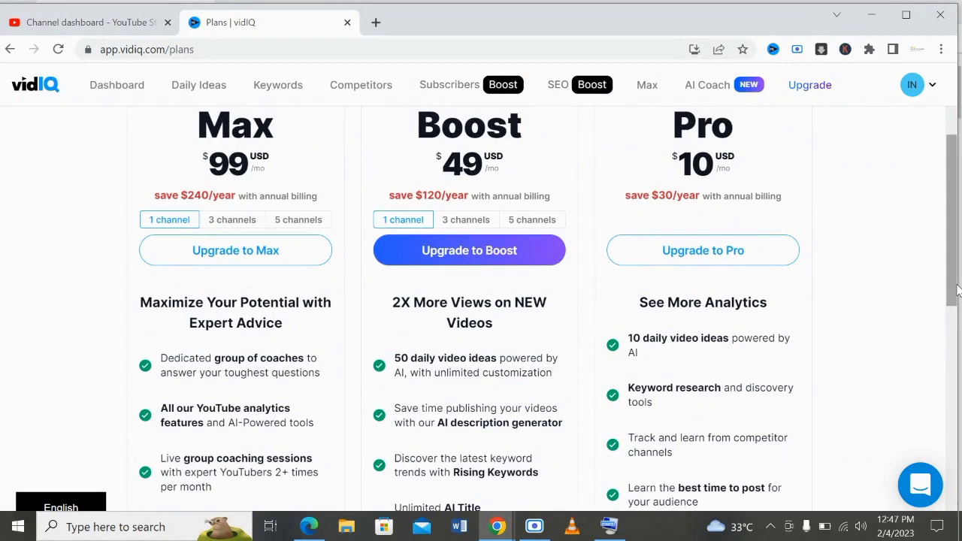
pyautogui.moveTo(956, 291); pyautogui.dragTo(956, 226)
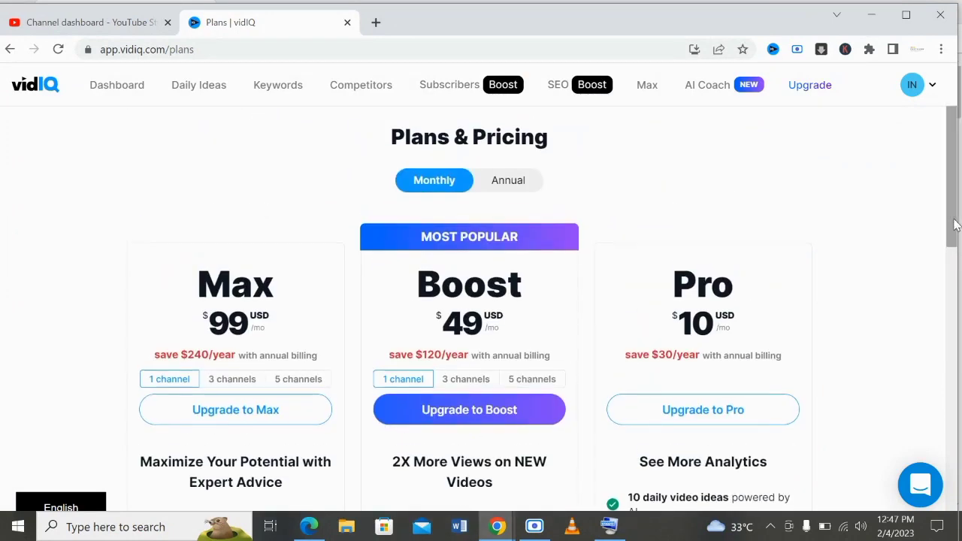
# Go to the Content page in YouTube Studio listing the channel's public, monetized uploads.
pyautogui.click(107, 29)
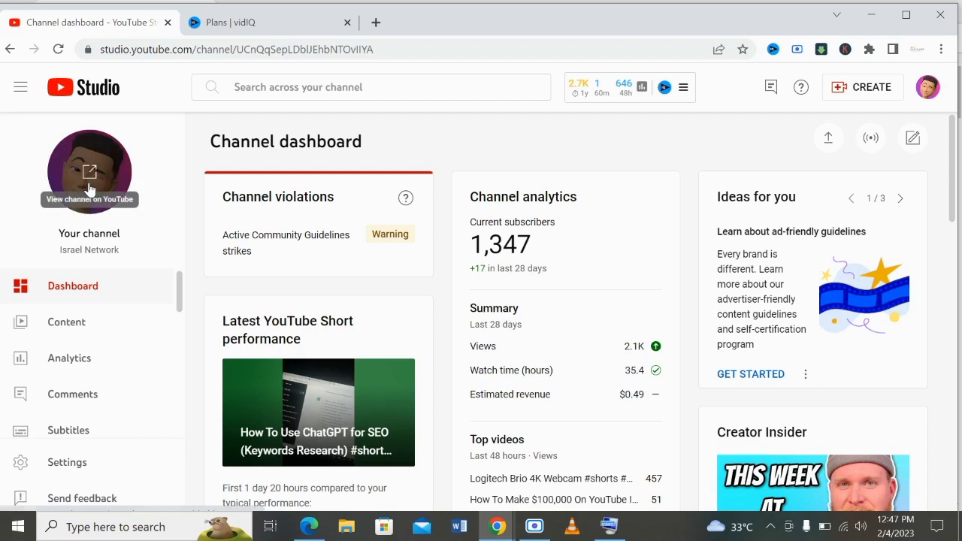
pyautogui.click(72, 331)
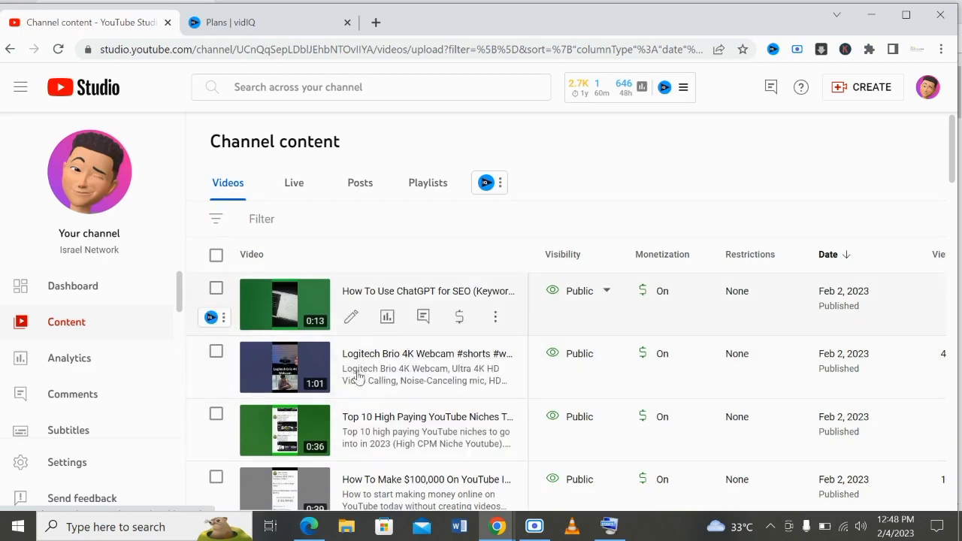
pyautogui.moveTo(353, 385)
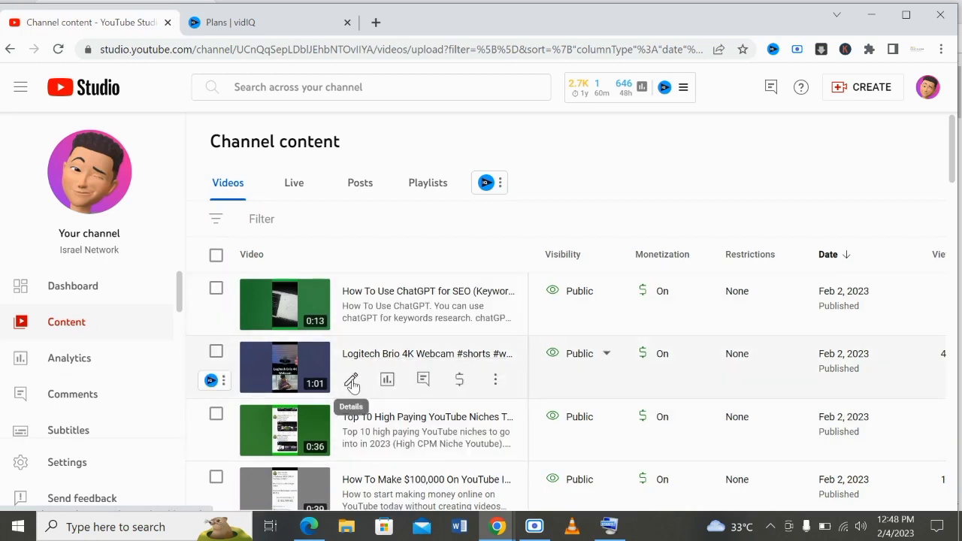
# Open the details of the 'Logitech Brio 4K Webcam #shorts #webcam' Short and scroll to its tags.
pyautogui.click(352, 383)
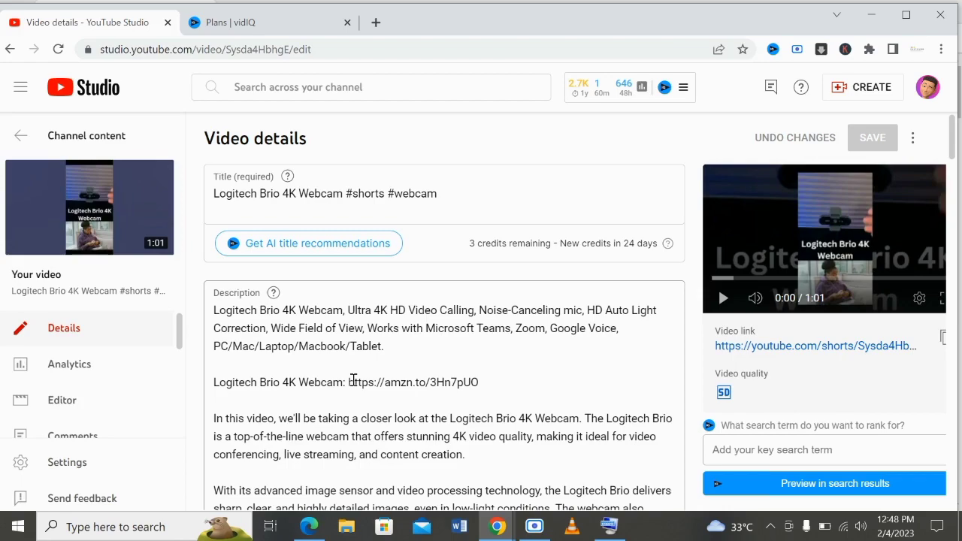
pyautogui.scroll(-6, 954, 156)
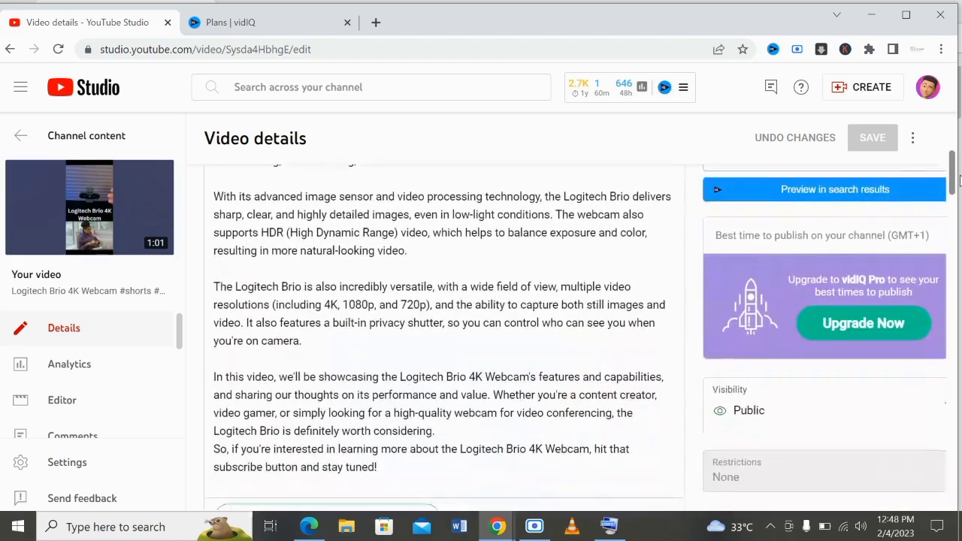
pyautogui.scroll(5, 955, 155)
pyautogui.moveTo(955, 155); pyautogui.dragTo(954, 134)
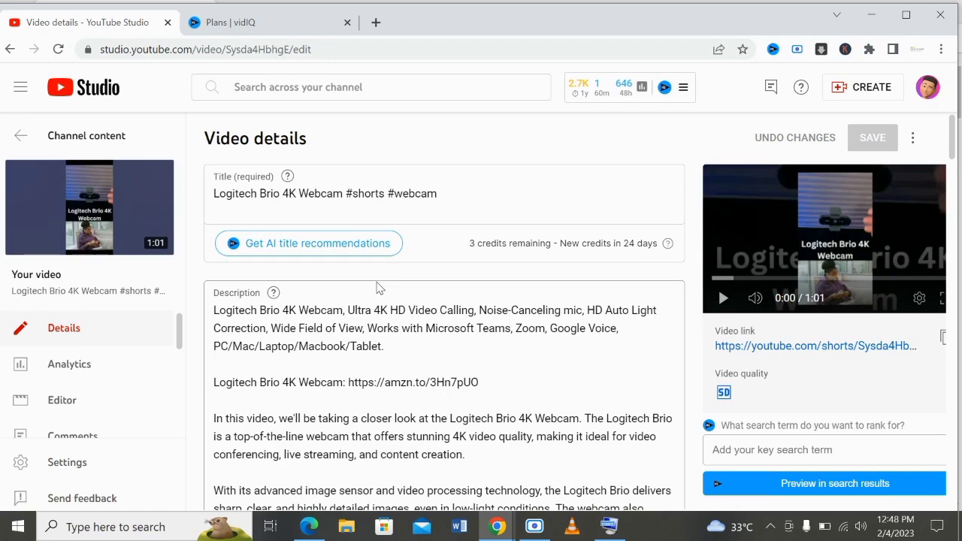
pyautogui.moveTo(952, 154); pyautogui.dragTo(960, 222)
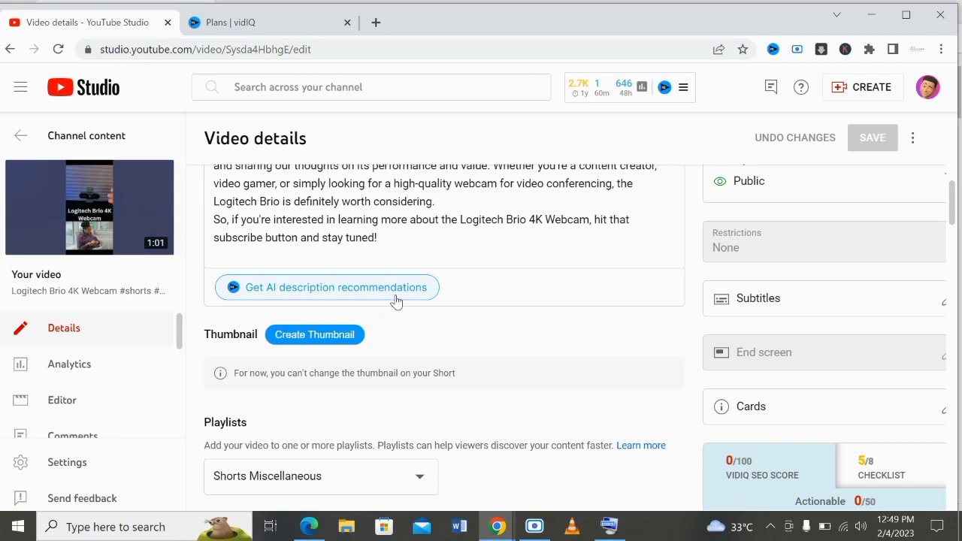
pyautogui.moveTo(953, 199); pyautogui.dragTo(955, 338)
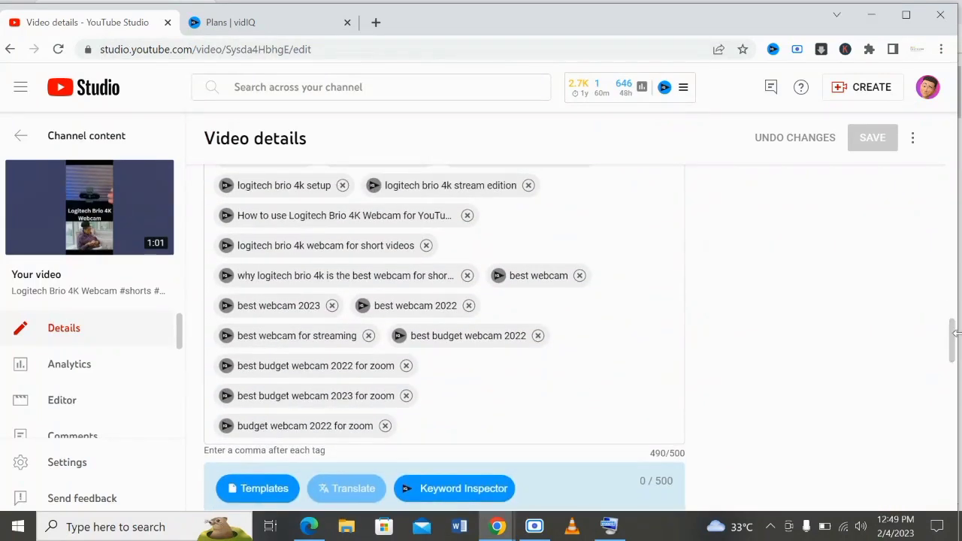
# Put the cursor at the end of the tags box, then reload the details page.
pyautogui.click(474, 434)
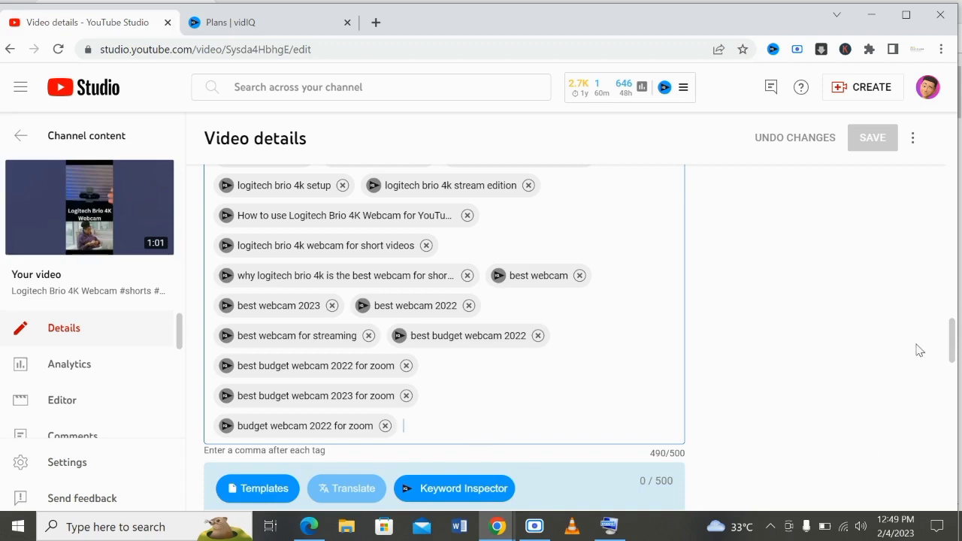
pyautogui.moveTo(952, 355); pyautogui.dragTo(957, 254)
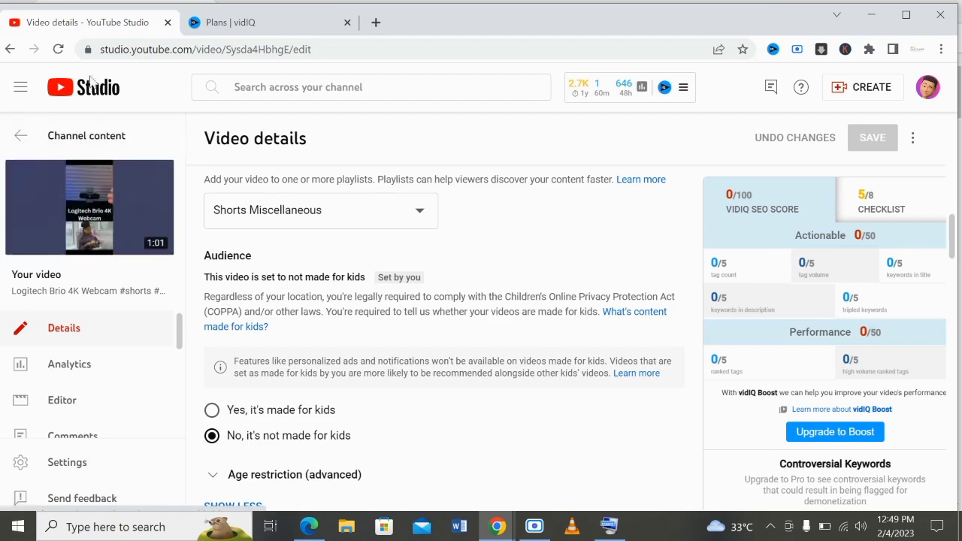
pyautogui.click(59, 50)
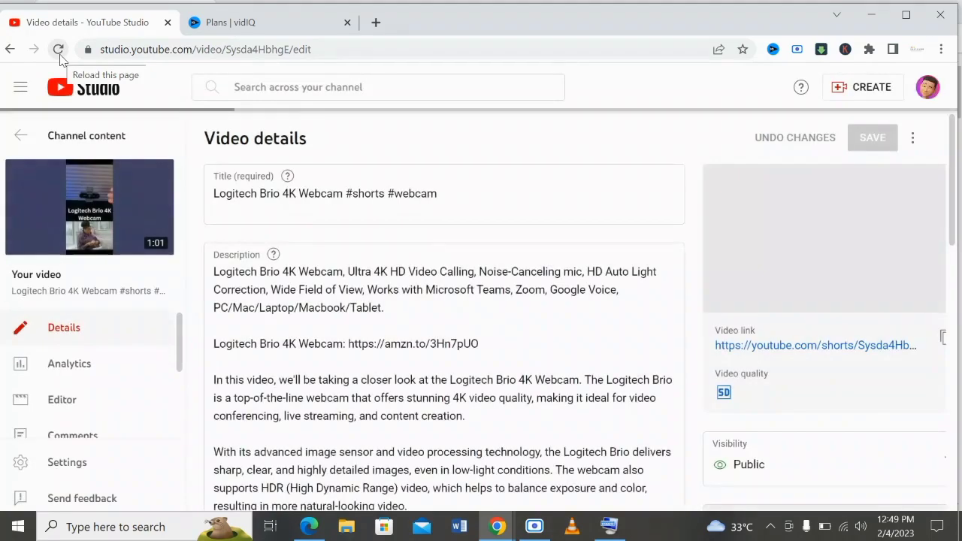
pyautogui.moveTo(951, 98); pyautogui.dragTo(951, 225)
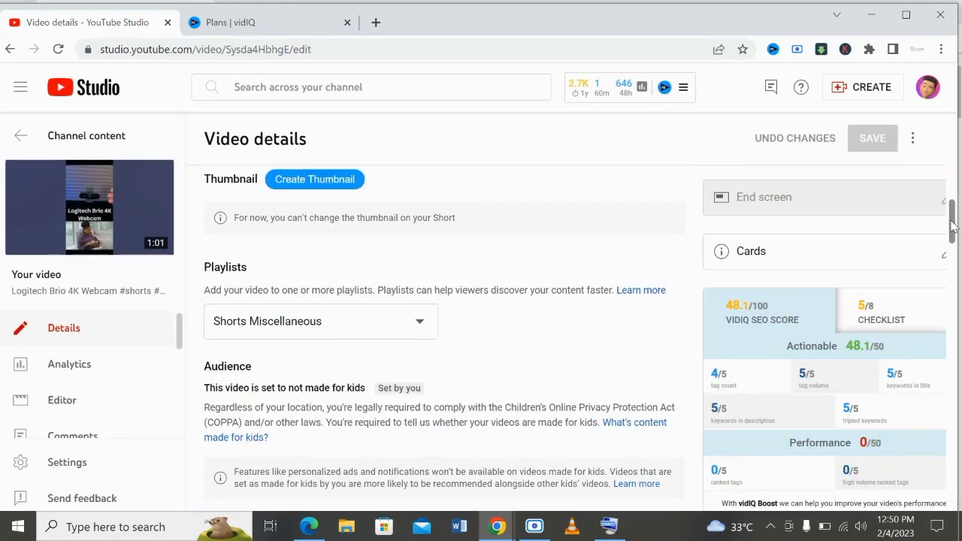
pyautogui.moveTo(952, 226); pyautogui.dragTo(952, 238)
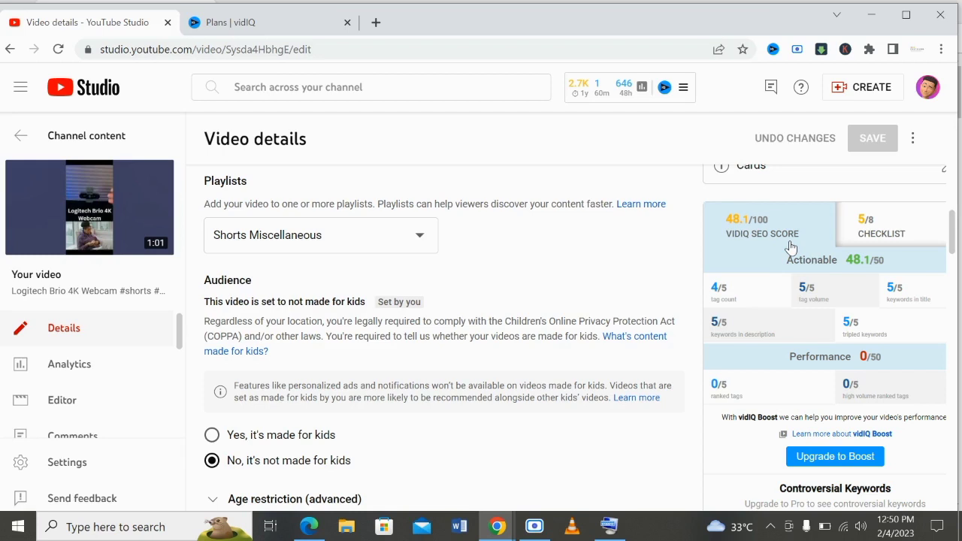
pyautogui.moveTo(727, 298)
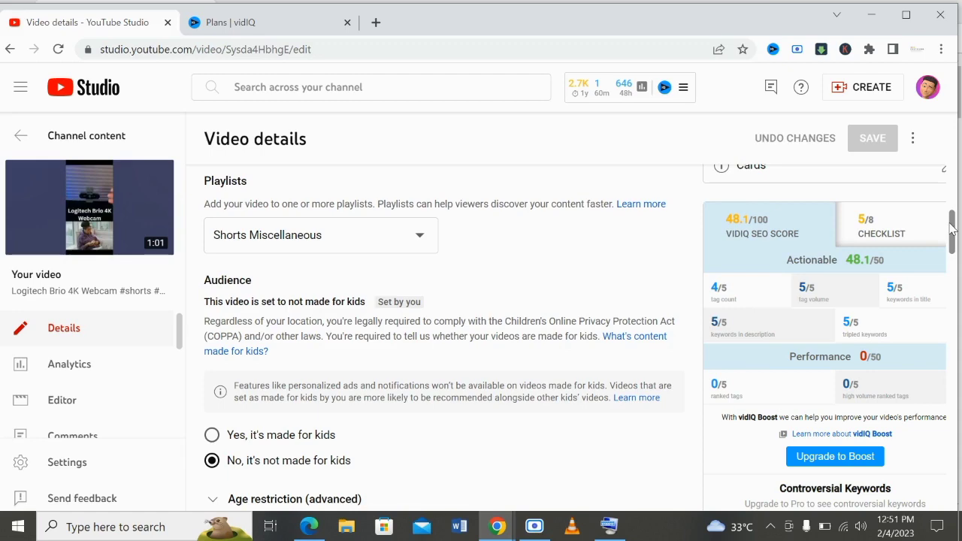
pyautogui.moveTo(951, 229); pyautogui.dragTo(956, 362)
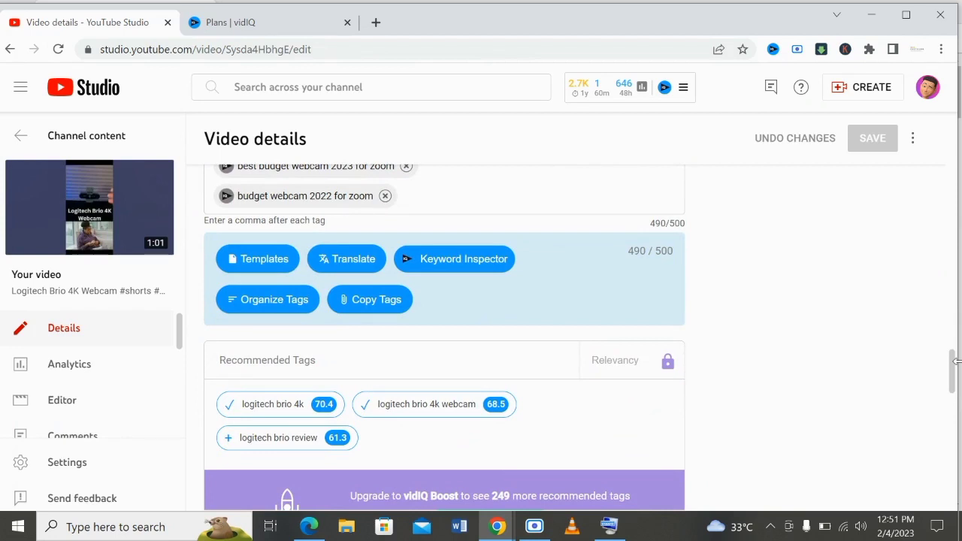
# Add the 'logitech brio review' tag and remove 'best webcam 2023' to stay under 500 characters.
pyautogui.moveTo(229, 444)
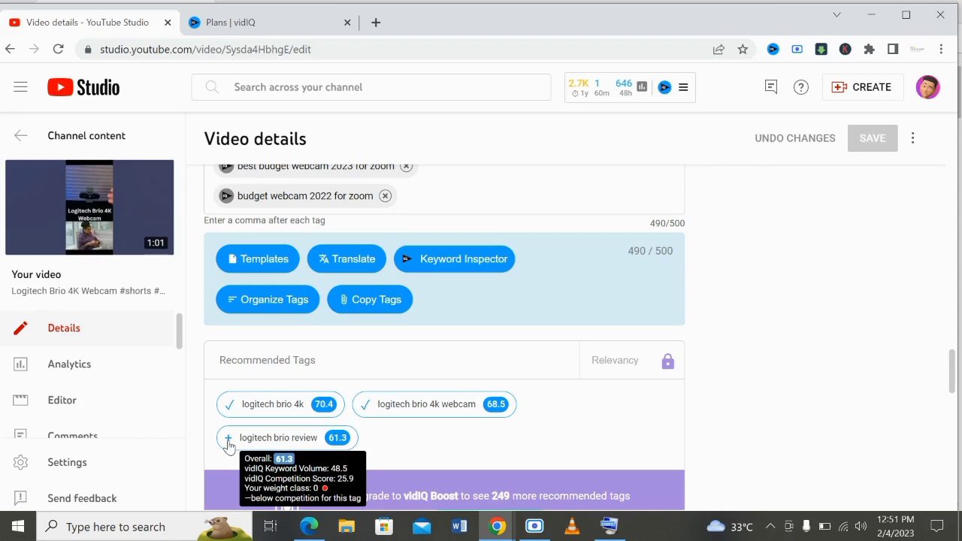
pyautogui.click(227, 442)
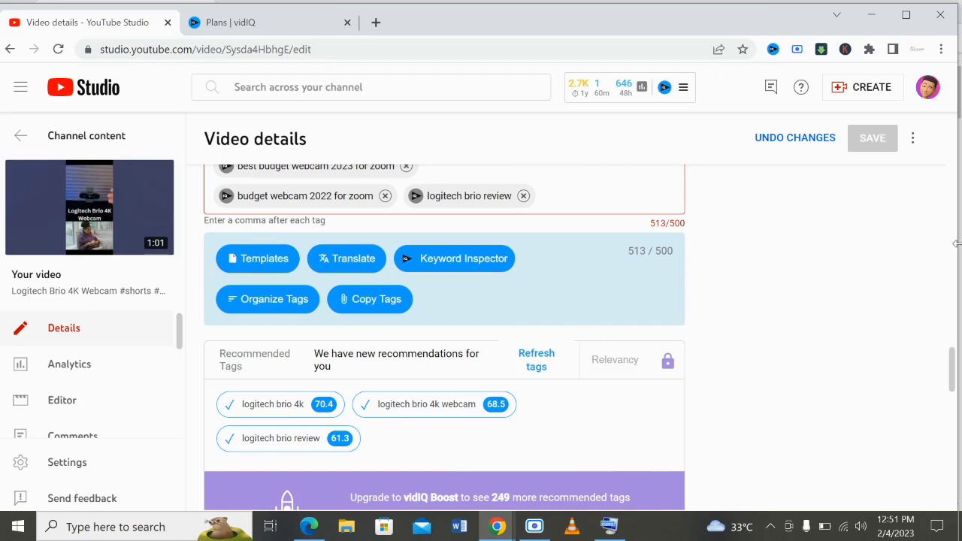
pyautogui.moveTo(953, 367); pyautogui.dragTo(956, 347)
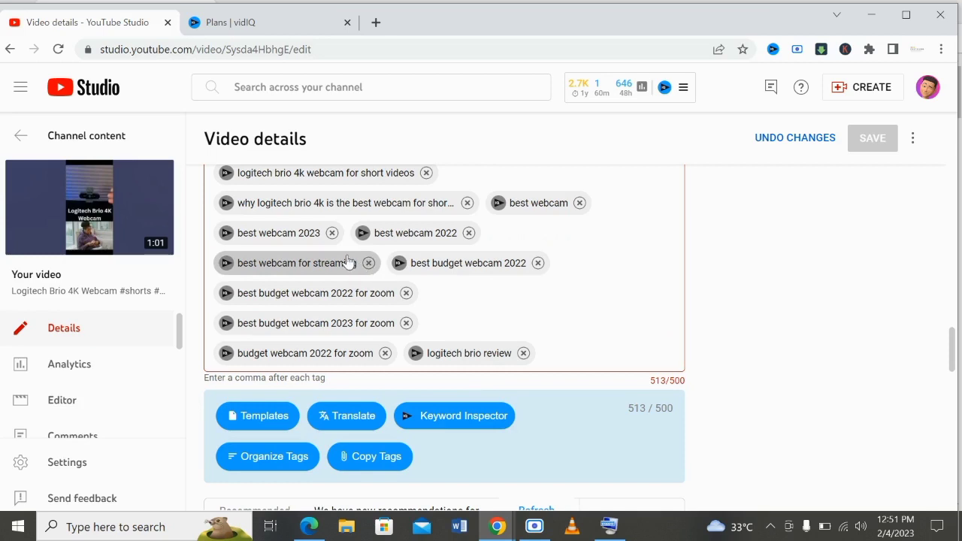
pyautogui.click(332, 234)
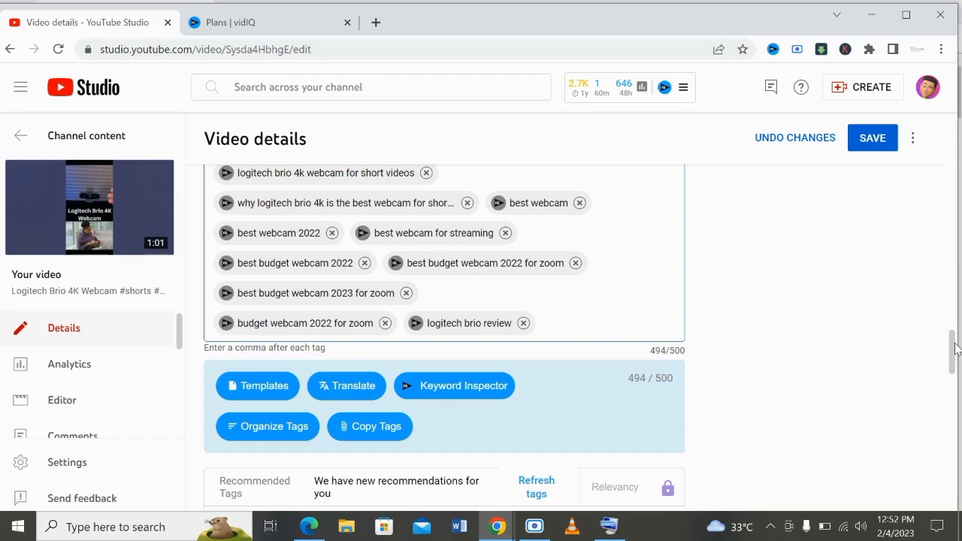
# Look over the description covering the Brio's 4K video, HDR and privacy shutter.
pyautogui.moveTo(956, 348); pyautogui.dragTo(958, 376)
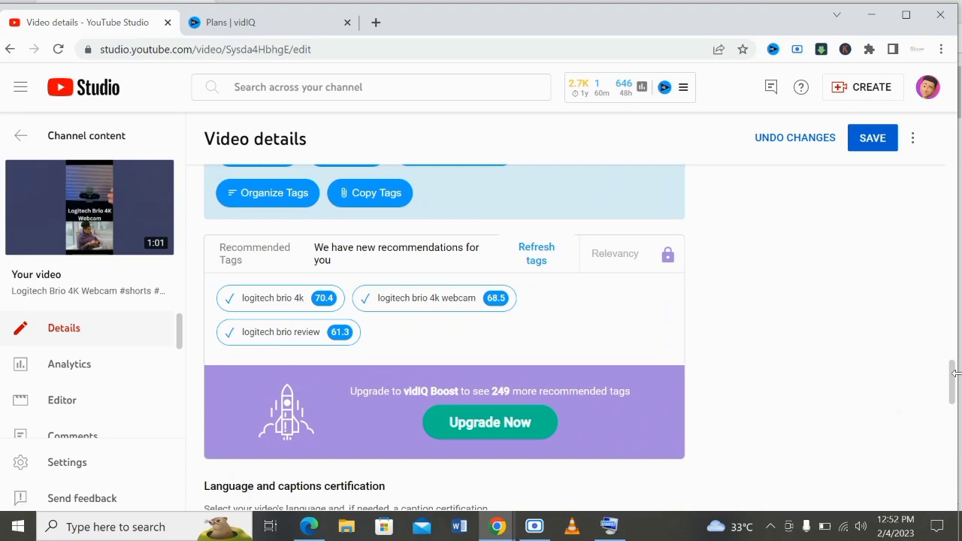
pyautogui.moveTo(323, 308)
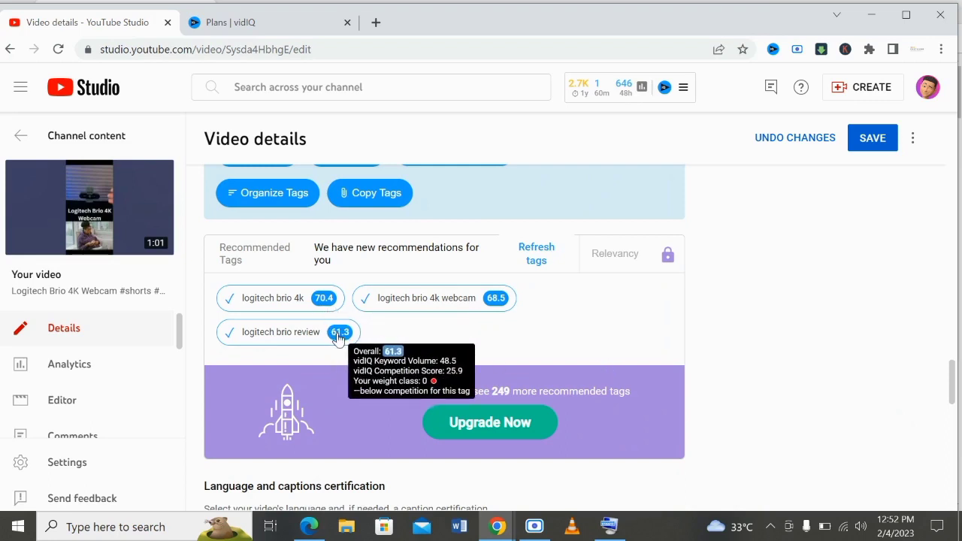
pyautogui.moveTo(338, 331)
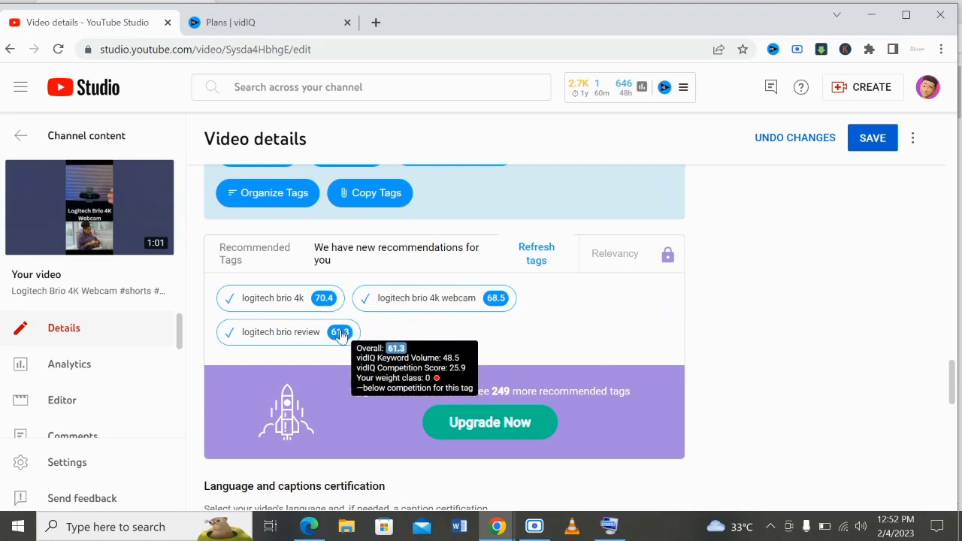
pyautogui.moveTo(492, 301)
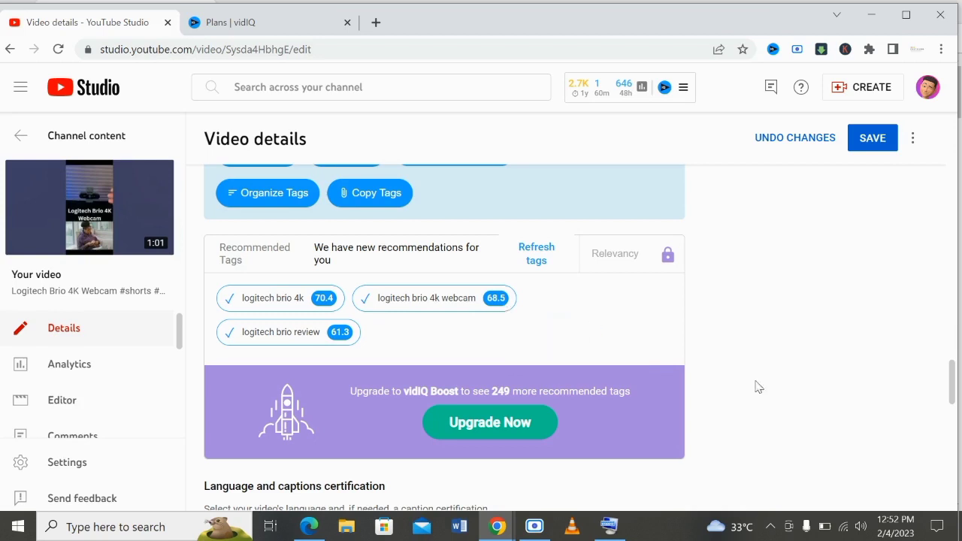
pyautogui.scroll(10, 891, 443)
pyautogui.moveTo(954, 257); pyautogui.dragTo(955, 182)
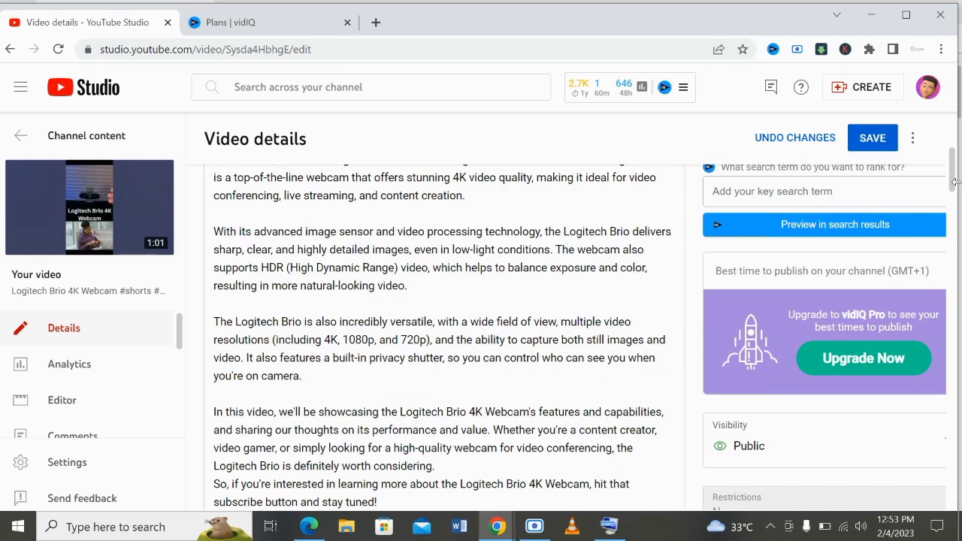
# Load YouTube in a new browser tab, then return to the video details page.
pyautogui.click(377, 23)
pyautogui.click(349, 405)
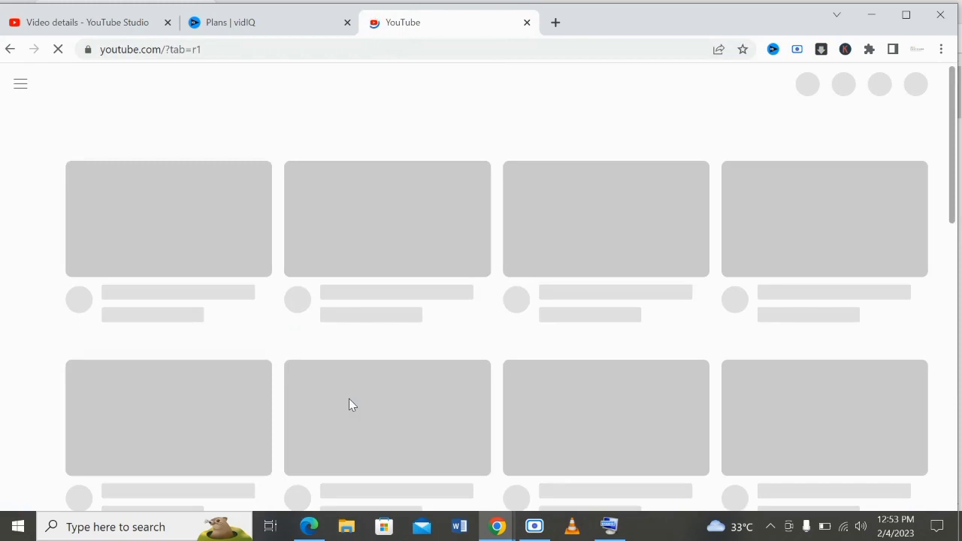
pyautogui.hotkey('ctrl', 'Tab')
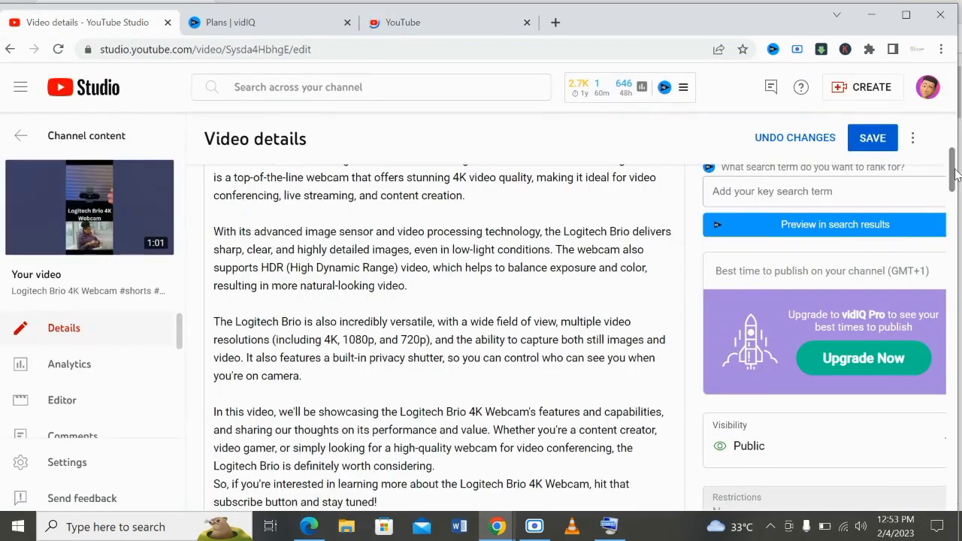
# Copy 'Logitech Brio 4K Webcam' from the video title and go to the vidIQ tab.
pyautogui.moveTo(956, 174); pyautogui.dragTo(956, 139)
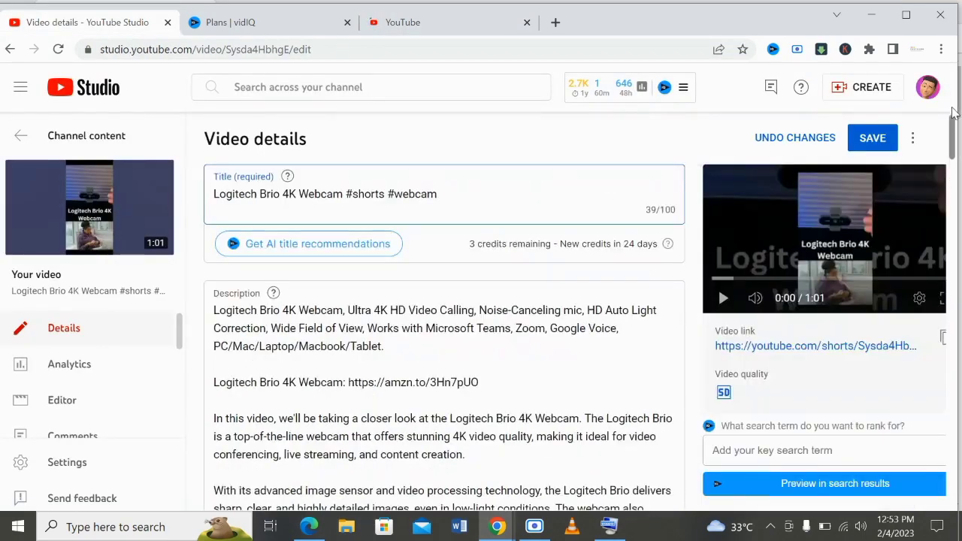
pyautogui.click(342, 193)
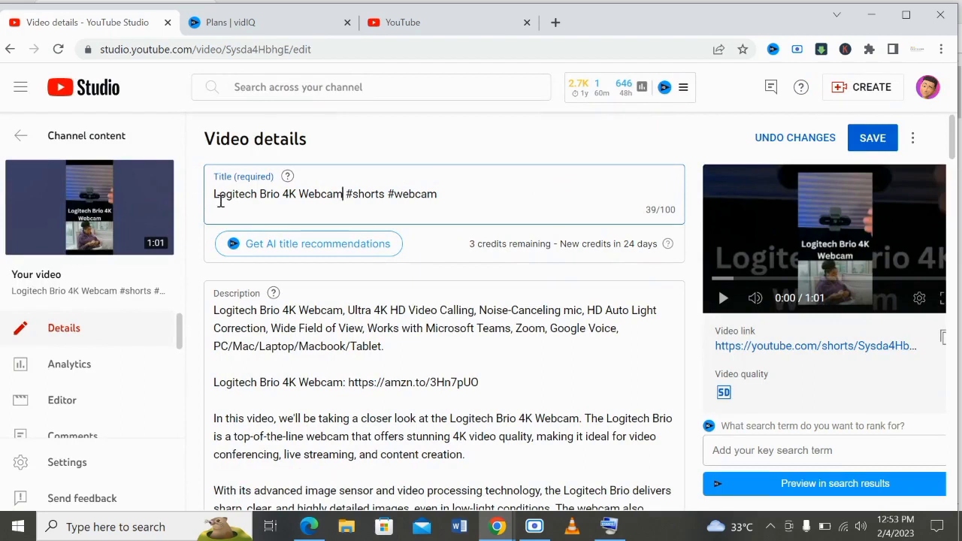
pyautogui.moveTo(215, 197); pyautogui.dragTo(341, 196)
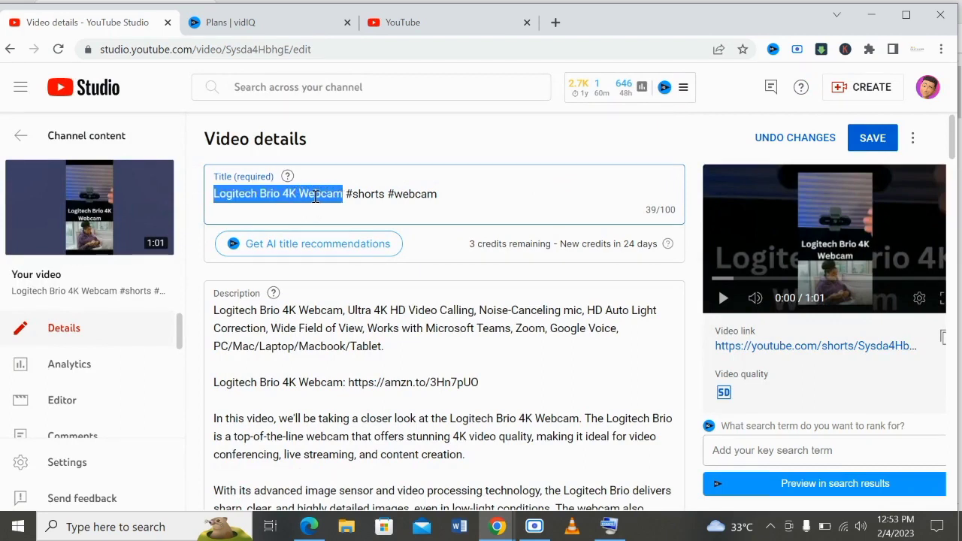
pyautogui.rightClick(316, 195)
pyautogui.click(389, 251)
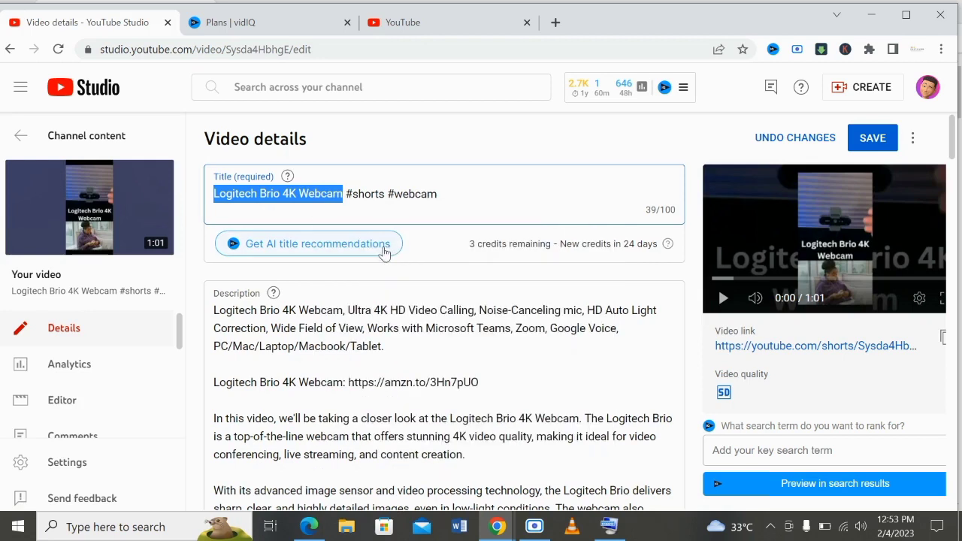
pyautogui.click(316, 196)
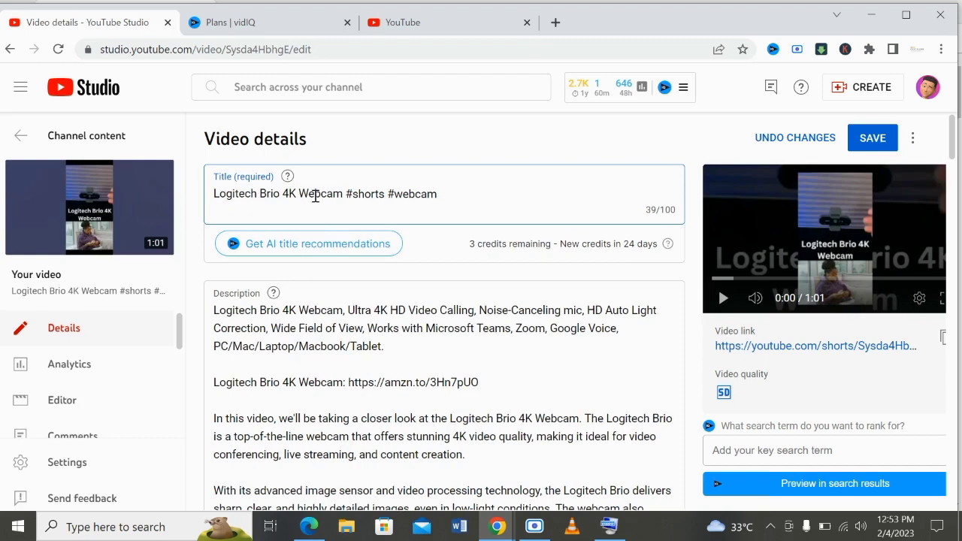
pyautogui.click(241, 22)
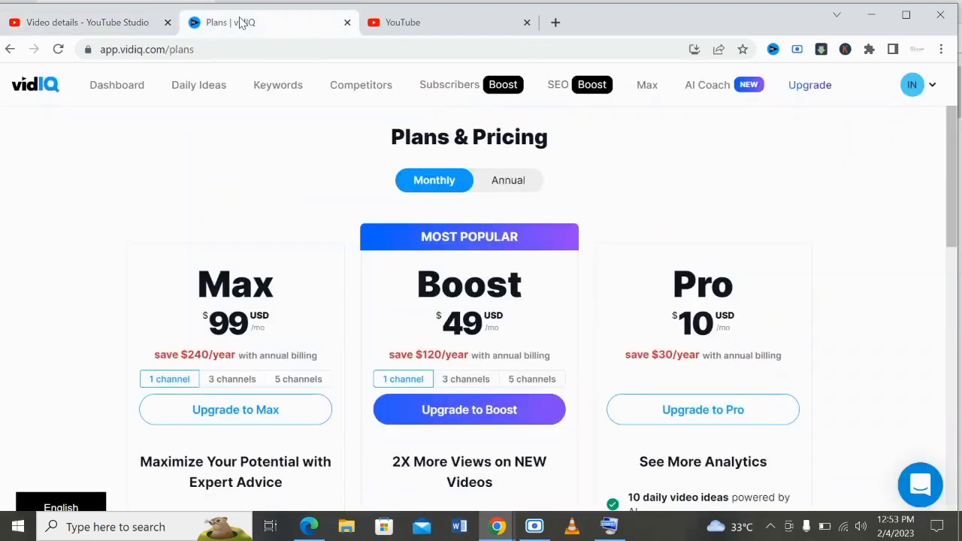
# Research 'logitech brio 4k webcam' in vidIQ: overall 68, volume 49,790.6, competition 23.11.
pyautogui.click(278, 85)
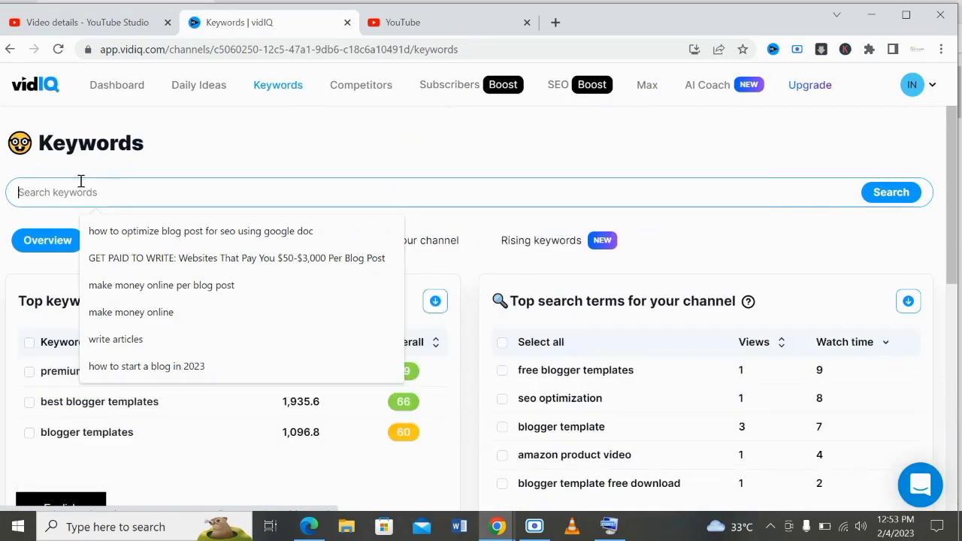
pyautogui.rightClick(64, 193)
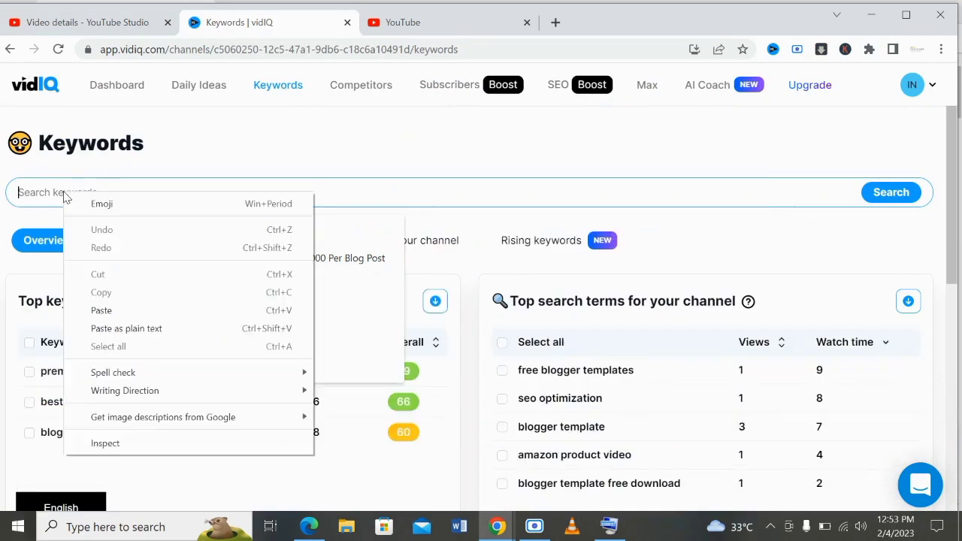
pyautogui.click(125, 311)
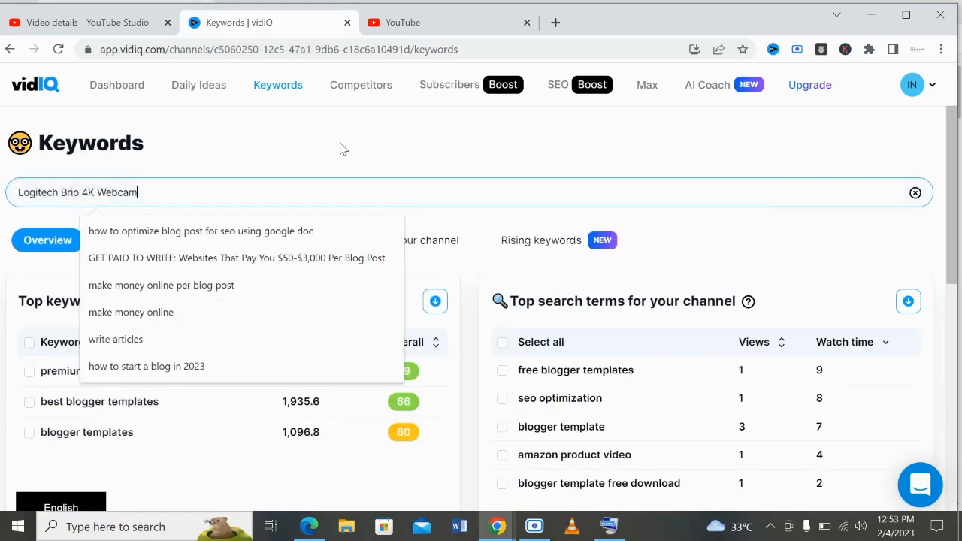
pyautogui.press('Return')
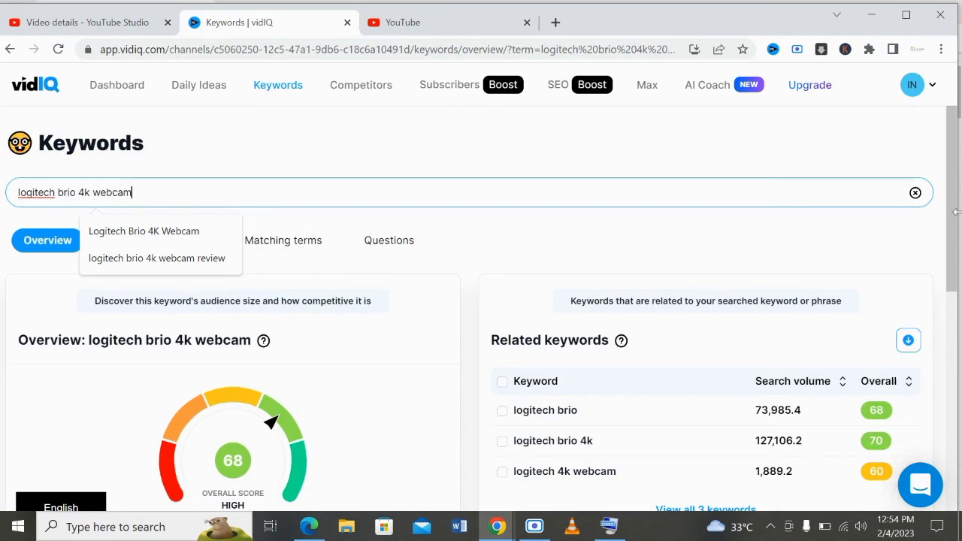
pyautogui.moveTo(954, 210); pyautogui.dragTo(957, 255)
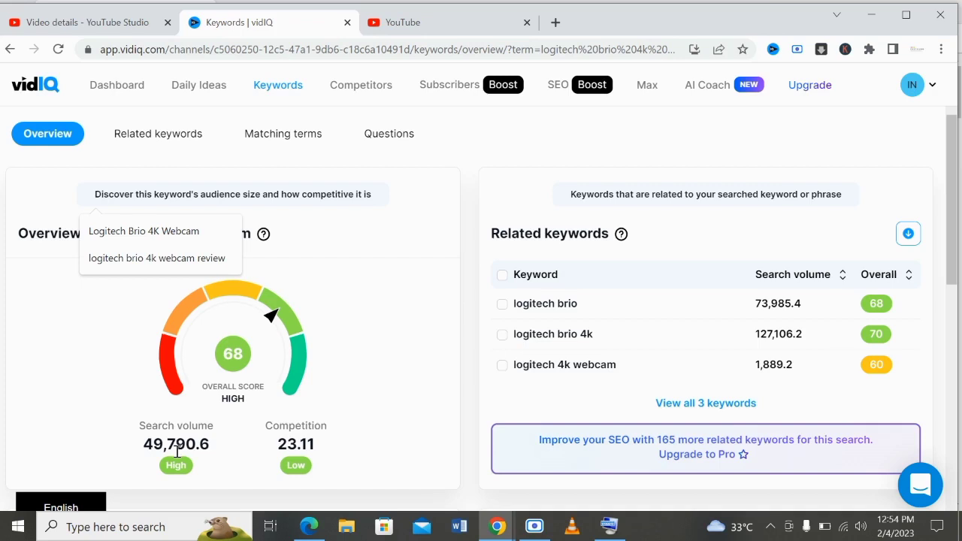
pyautogui.click(404, 24)
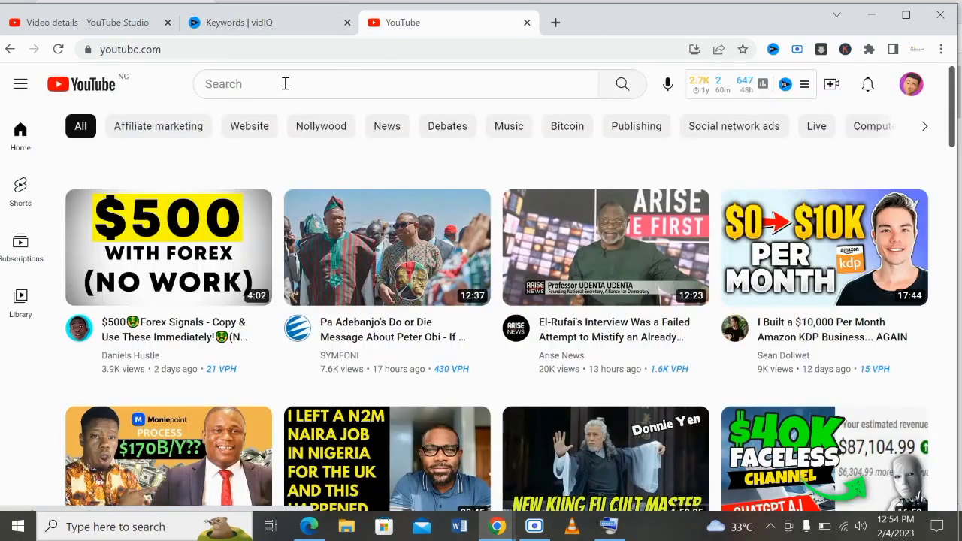
# Search YouTube for the pasted query 'Logitech Brio 4K Webcam'.
pyautogui.click(286, 83)
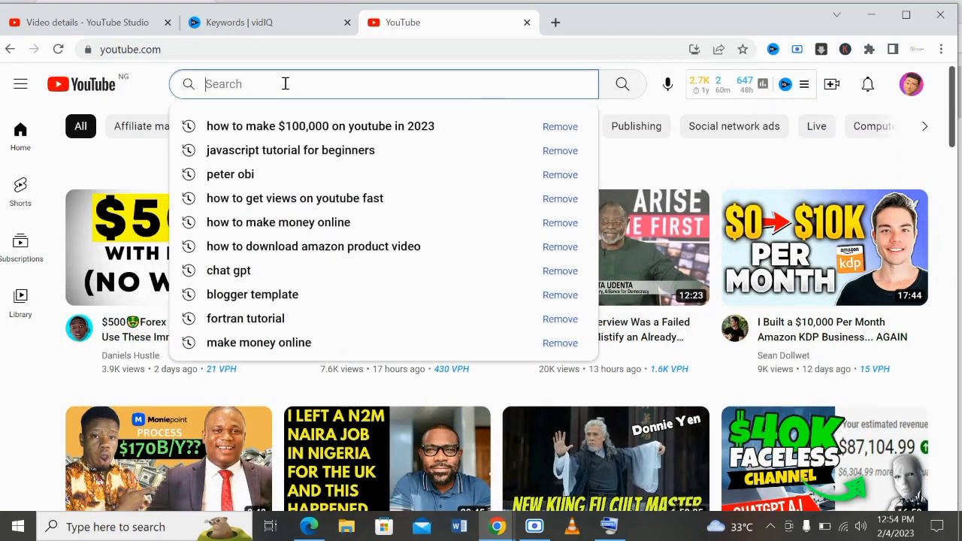
pyautogui.rightClick(285, 83)
pyautogui.click(369, 201)
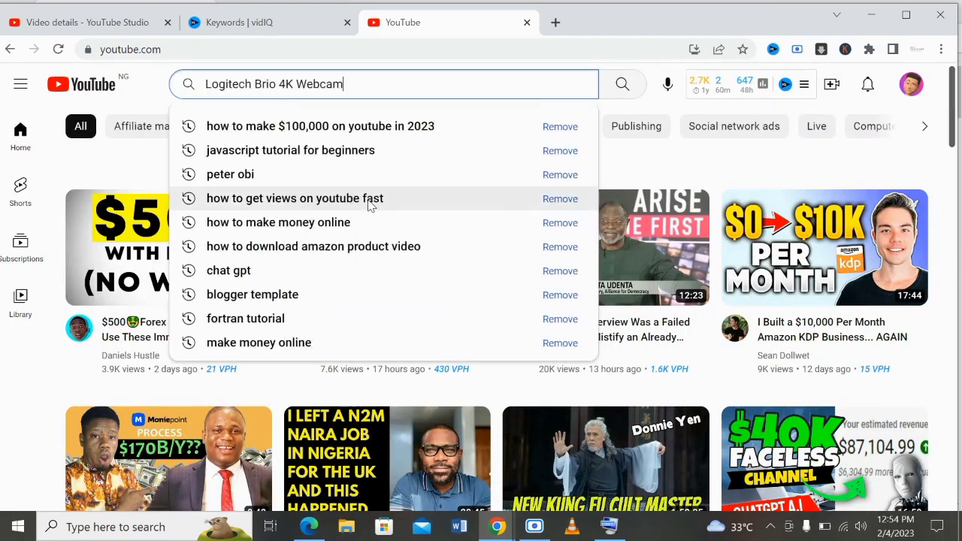
pyautogui.press('Return')
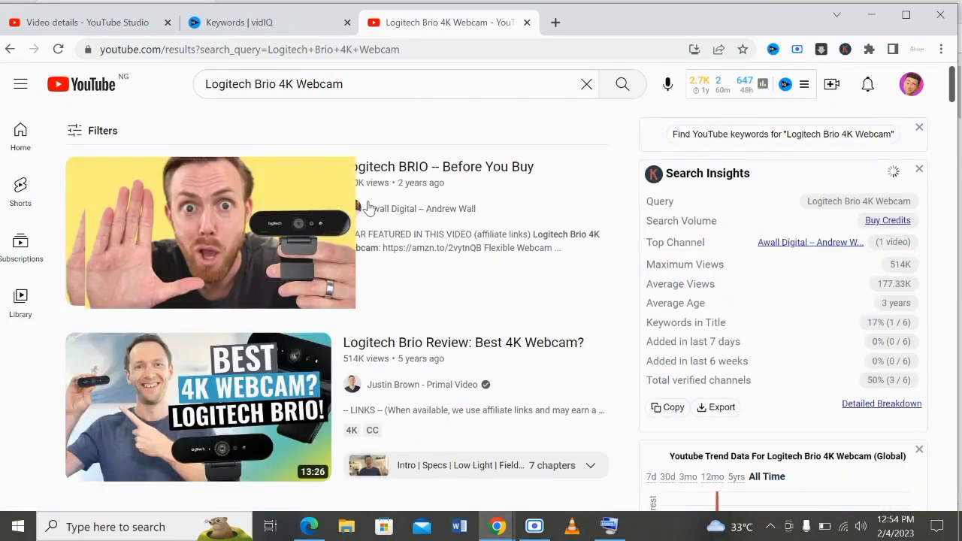
# Open the top two results in new tabs and view 'Logitech BRIO -- Before You Buy'.
pyautogui.moveTo(466, 208)
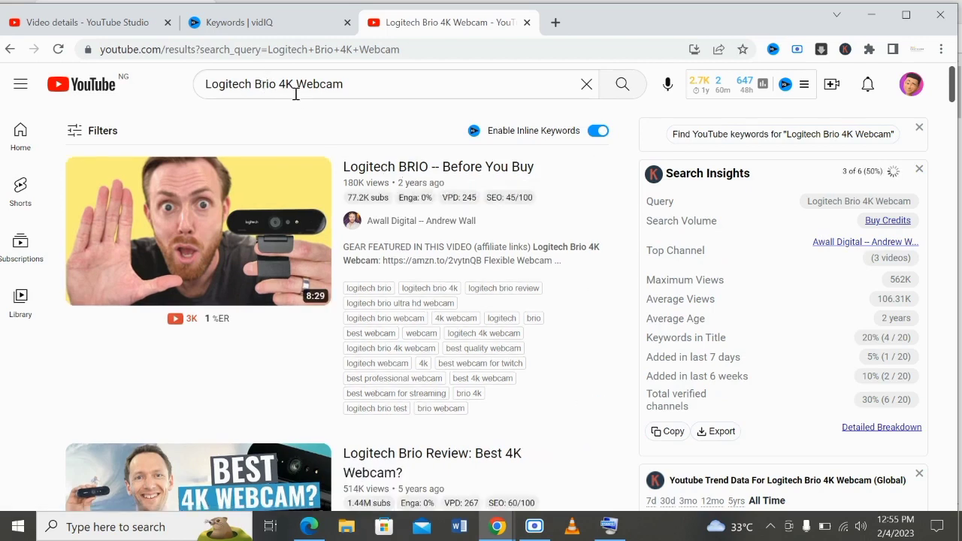
pyautogui.rightClick(379, 167)
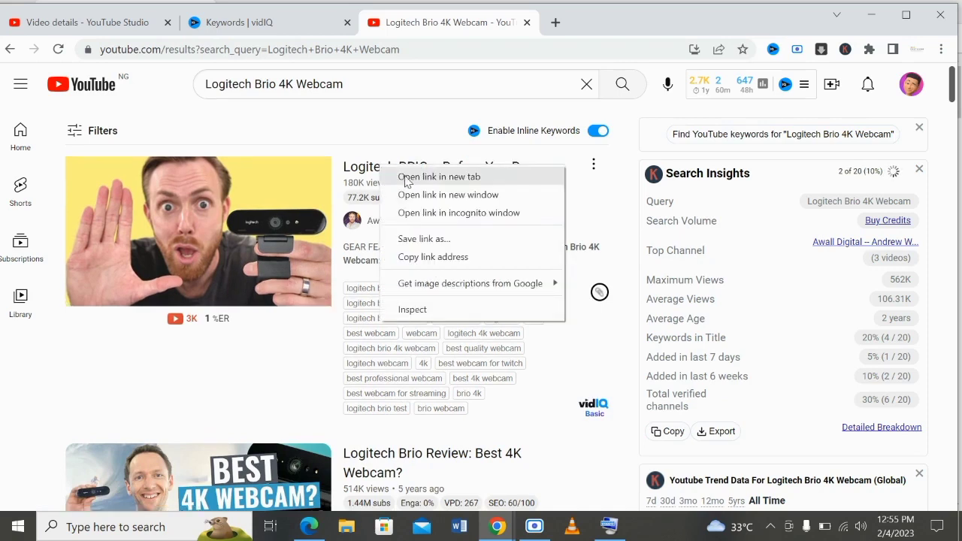
pyautogui.press('Escape')
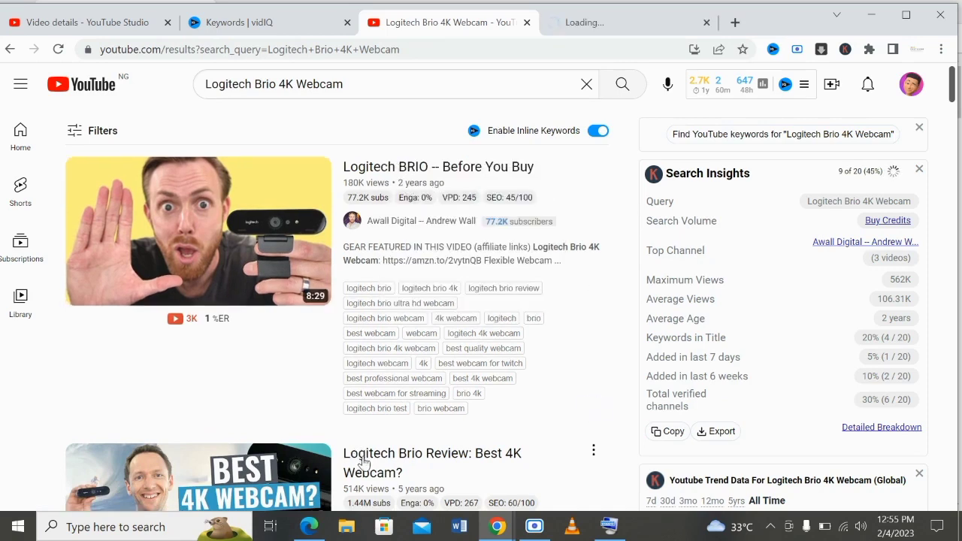
pyautogui.rightClick(364, 300)
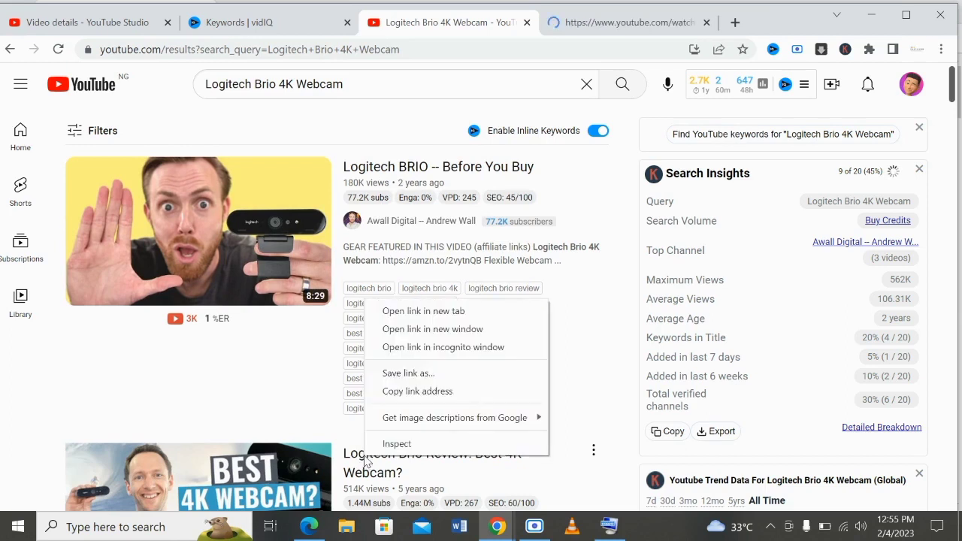
pyautogui.click(427, 312)
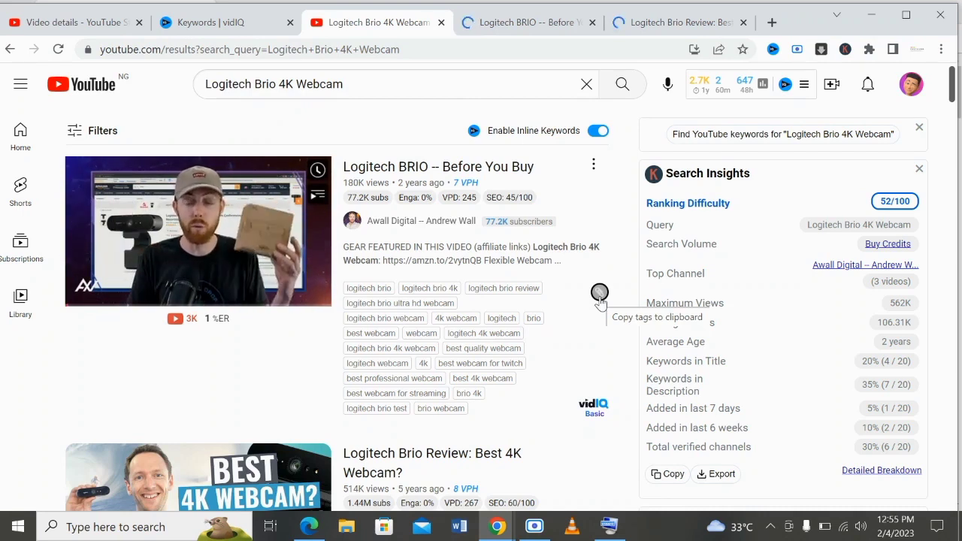
pyautogui.click(516, 24)
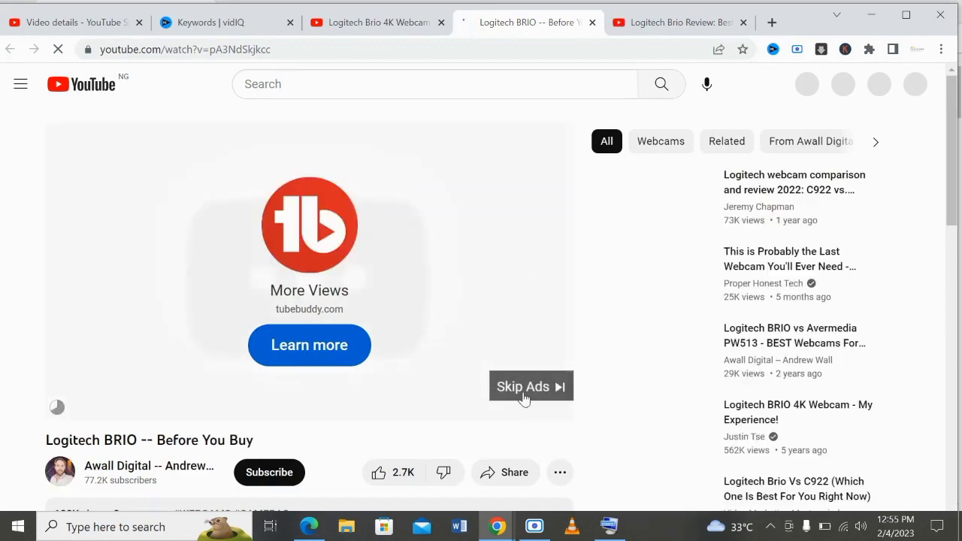
# Read the competitor video's vidIQ Video Tags and SEO panels, then return to the keyword results.
pyautogui.moveTo(952, 113); pyautogui.dragTo(950, 279)
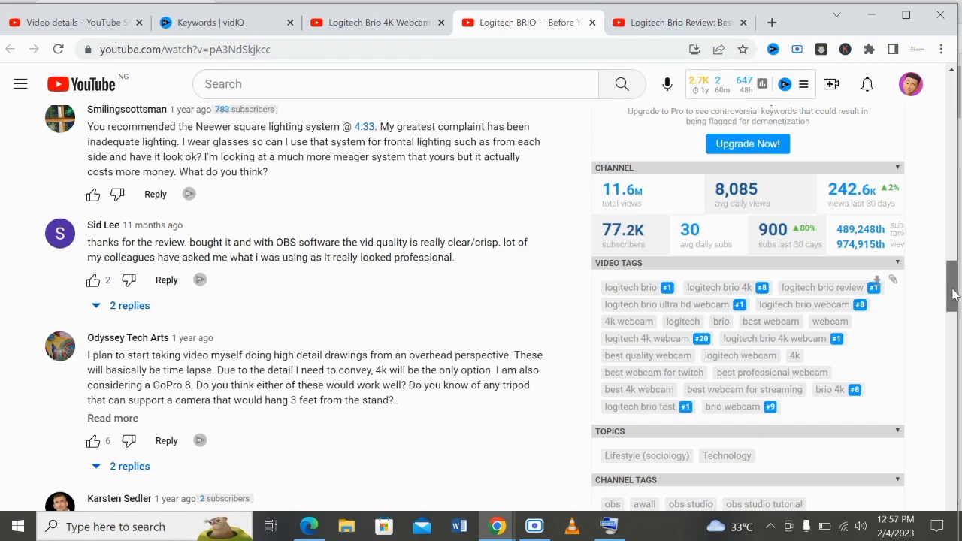
pyautogui.moveTo(950, 295); pyautogui.dragTo(952, 242)
pyautogui.scroll(-1, 953, 312)
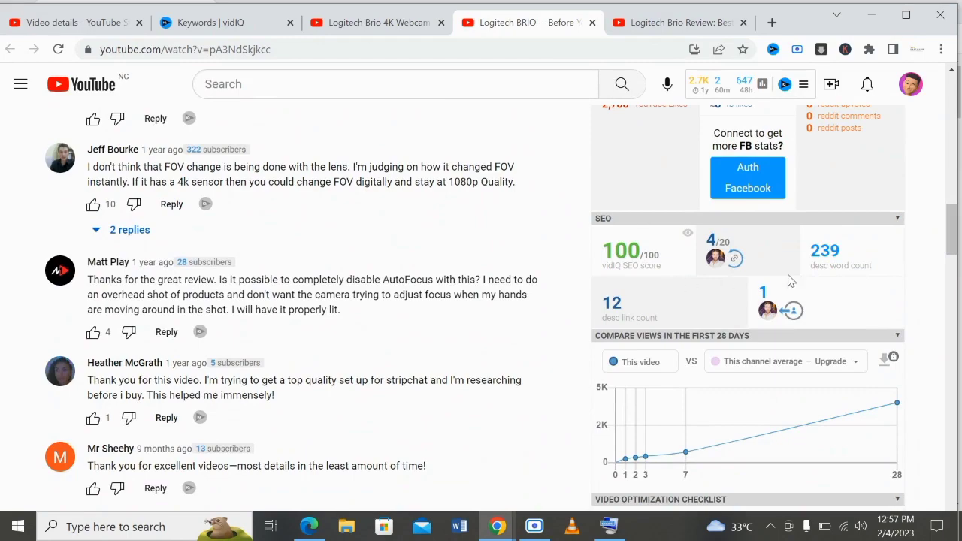
pyautogui.moveTo(953, 245); pyautogui.dragTo(949, 293)
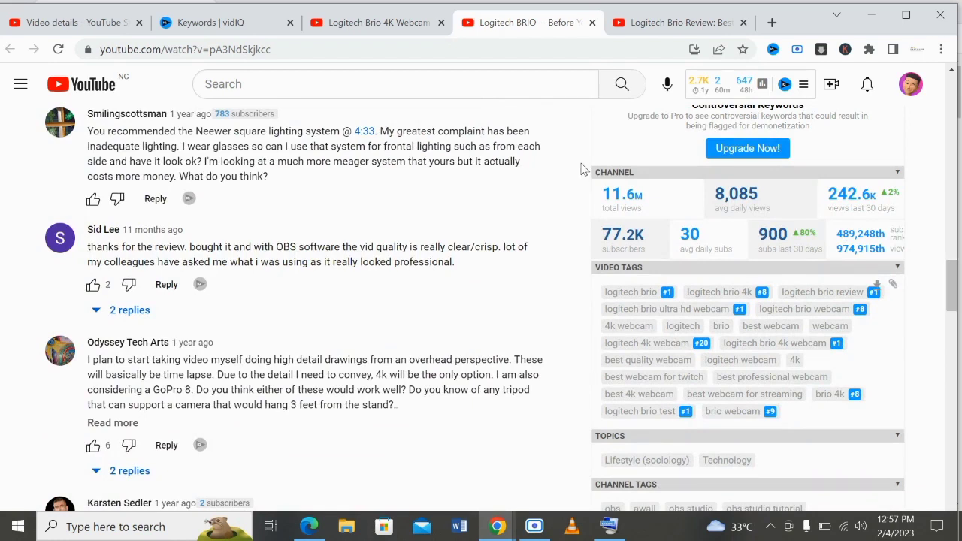
pyautogui.click(210, 24)
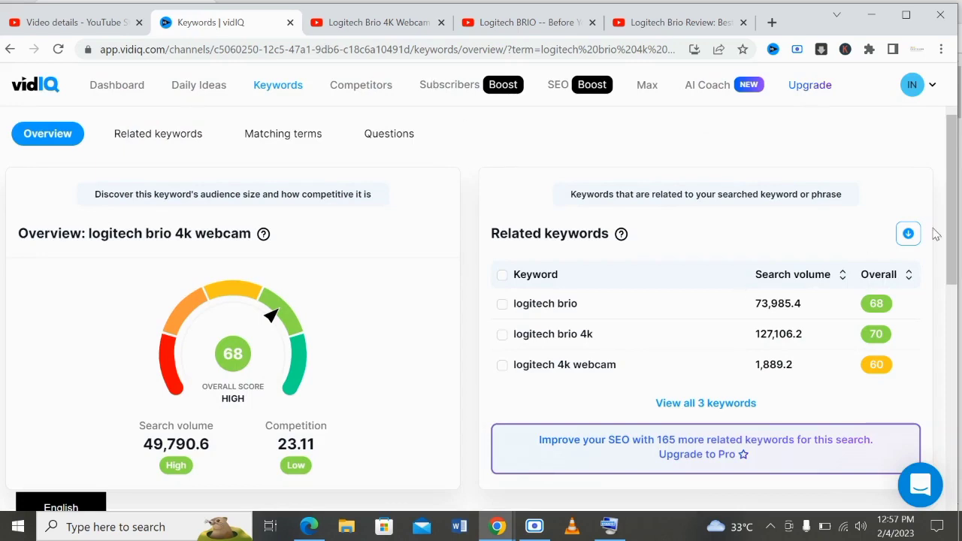
# Review the remaining vidIQ Matching terms and Questions, then save the Logitech Brio 4K Webcam Short's details.
pyautogui.scroll(-1, 954, 224)
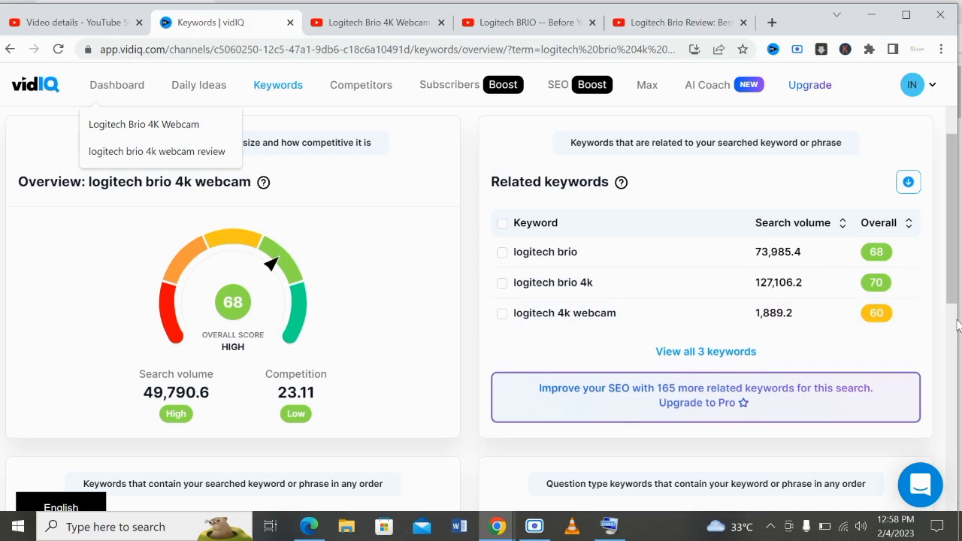
pyautogui.moveTo(955, 277); pyautogui.dragTo(951, 195)
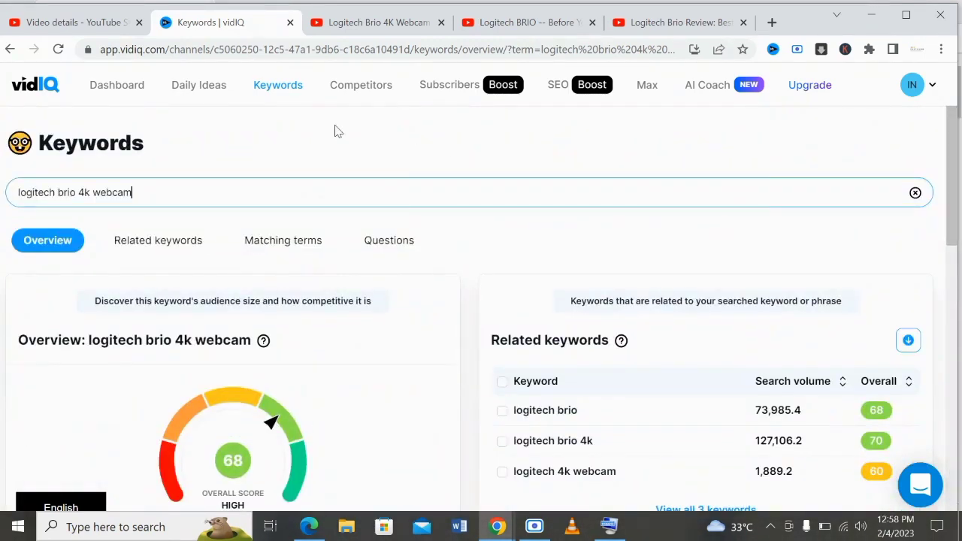
pyautogui.click(83, 29)
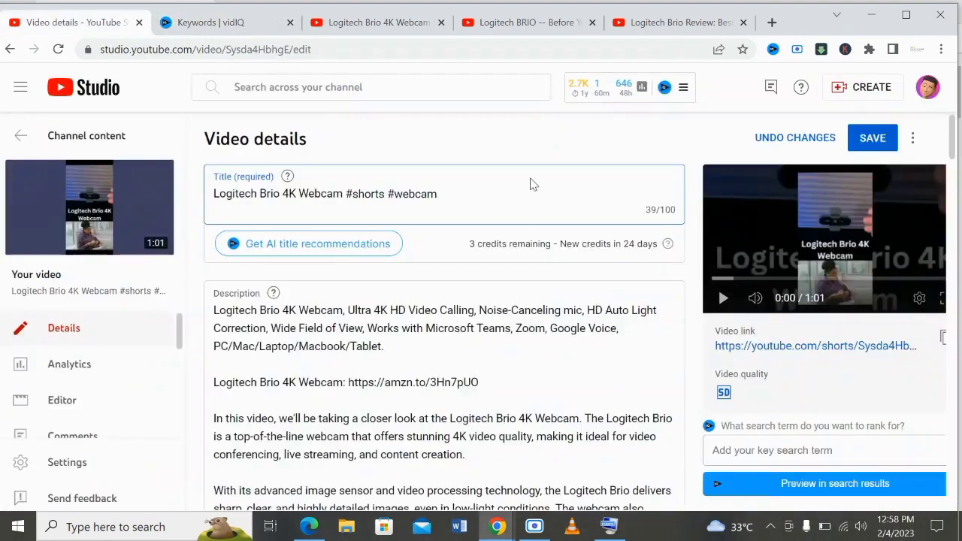
pyautogui.click(860, 141)
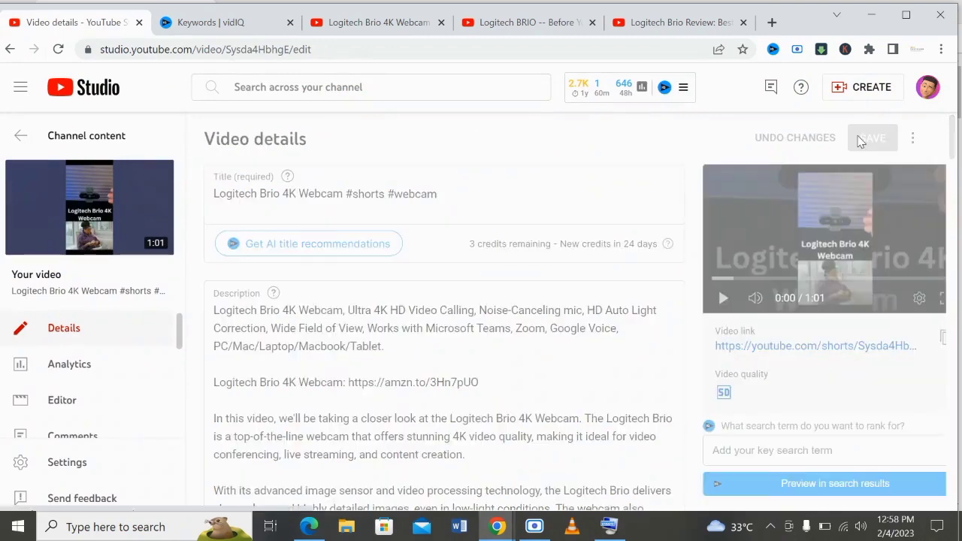